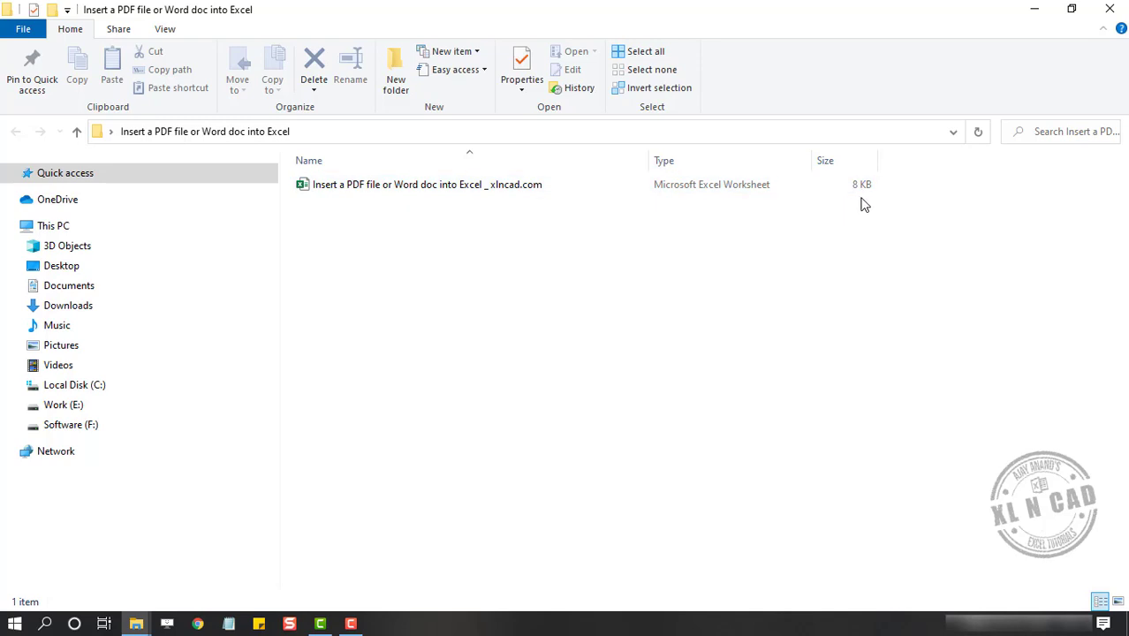
- Open the workbook from File Explorer and select cell C5 on the blank Sheet1
double_click(394, 185)
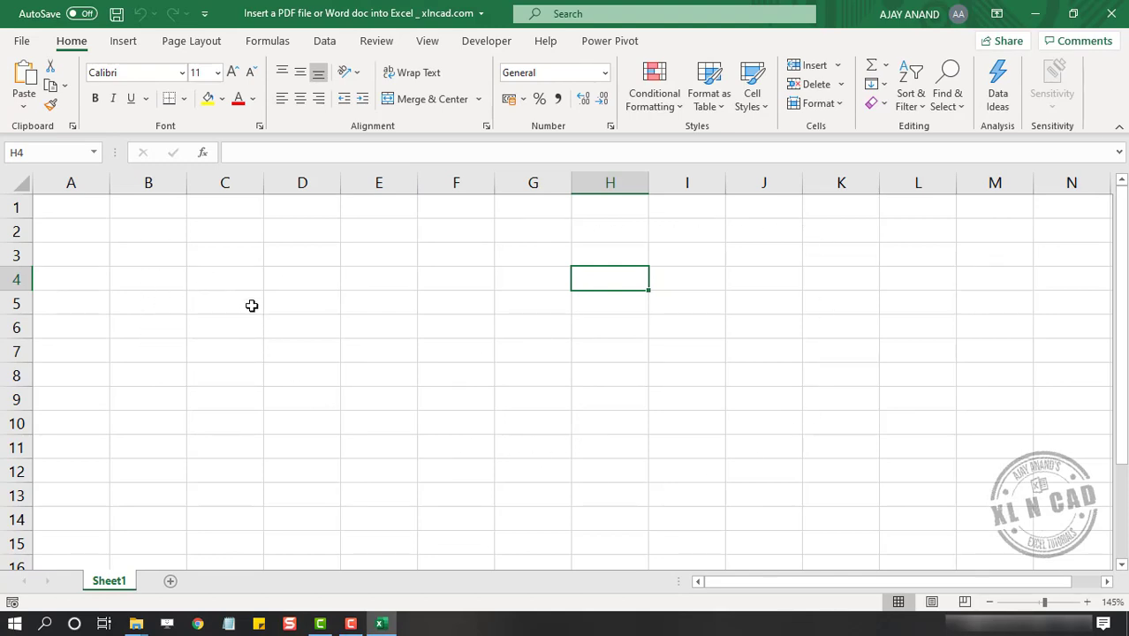
left_click(223, 302)
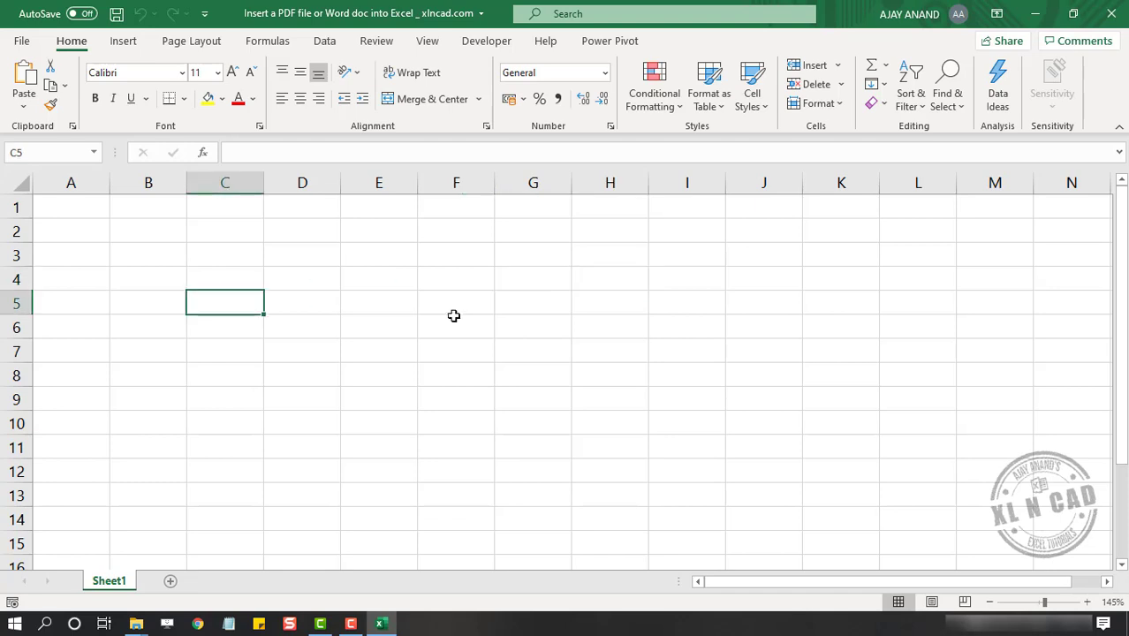
- Embed Desktop\Sales Report\Sales Report.pdf as an object from file, displayed as an icon
left_click(124, 42)
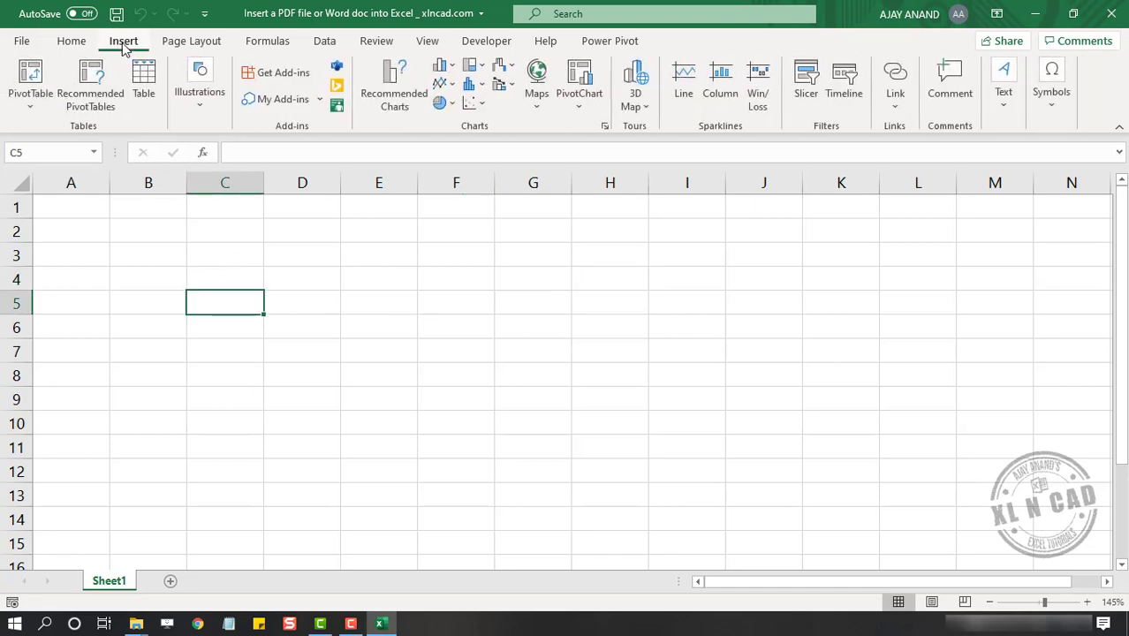
left_click(1001, 111)
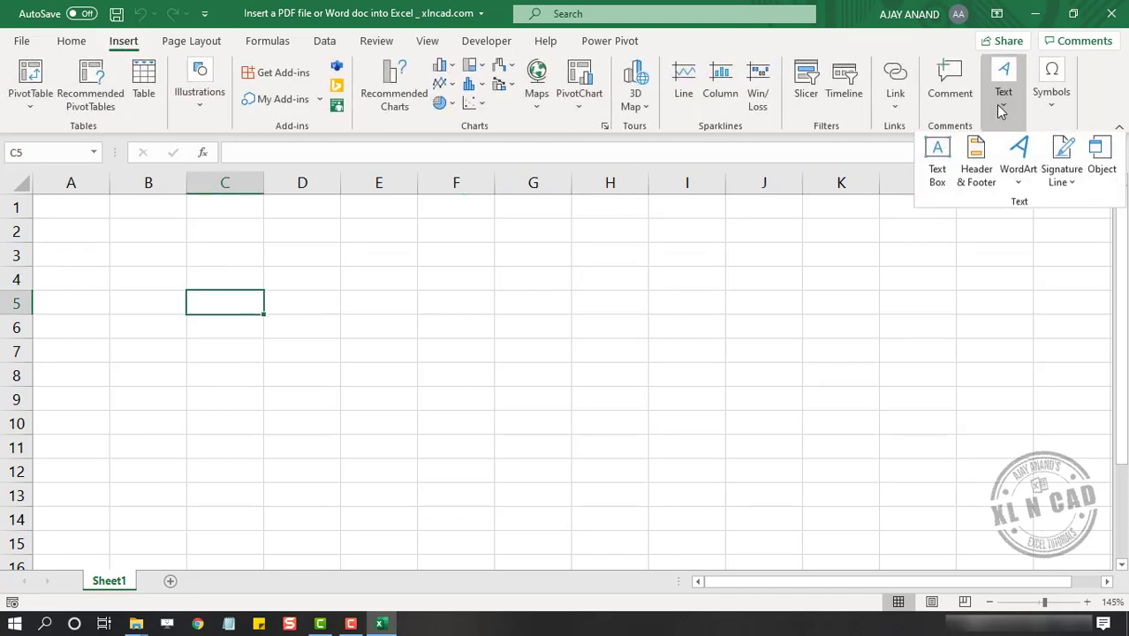
left_click(1099, 167)
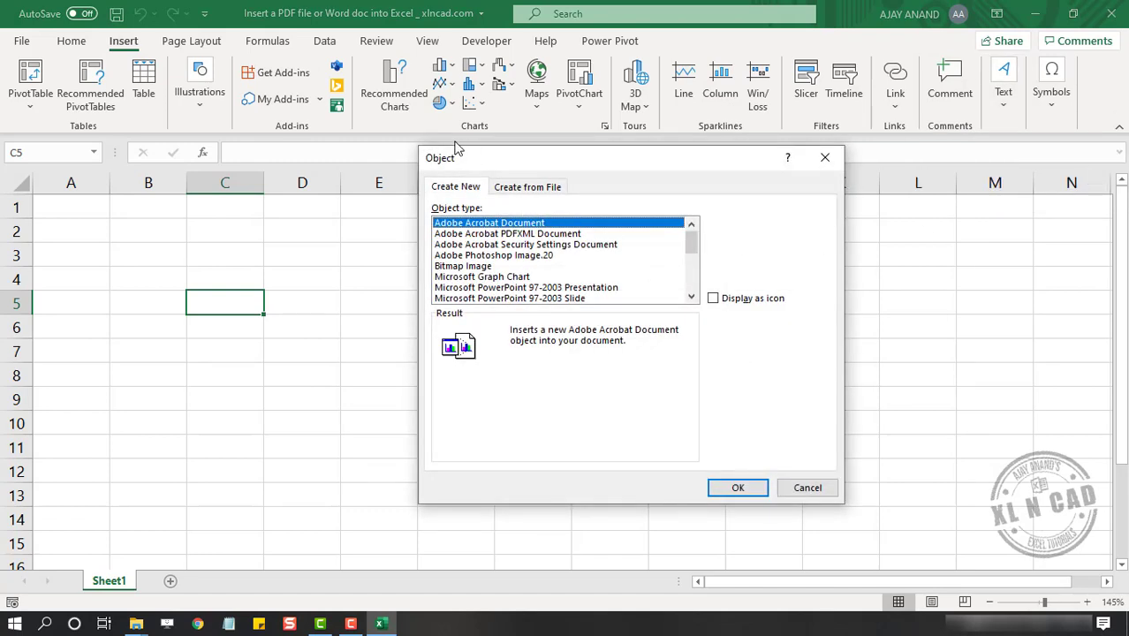
left_click(542, 189)
left_click(732, 230)
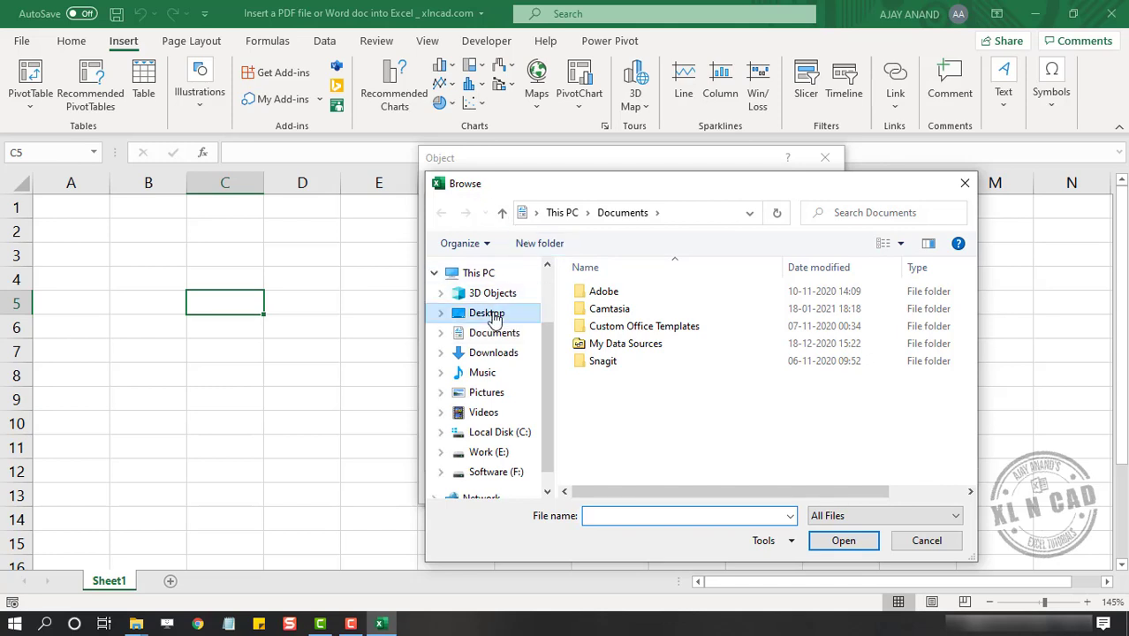
left_click(489, 314)
double_click(904, 323)
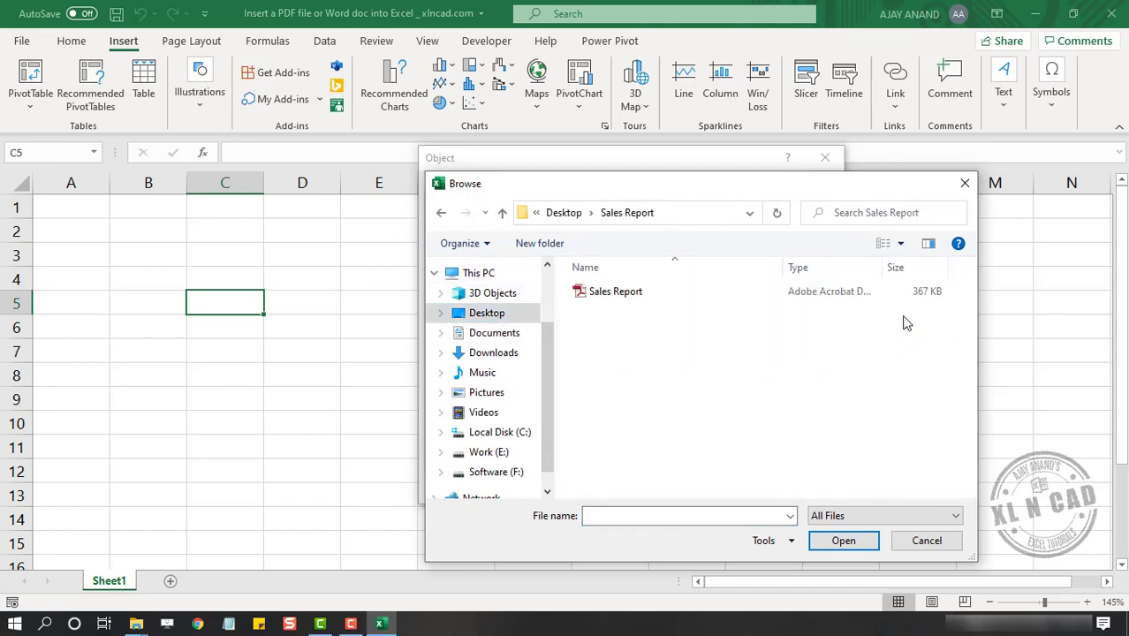
left_click(617, 300)
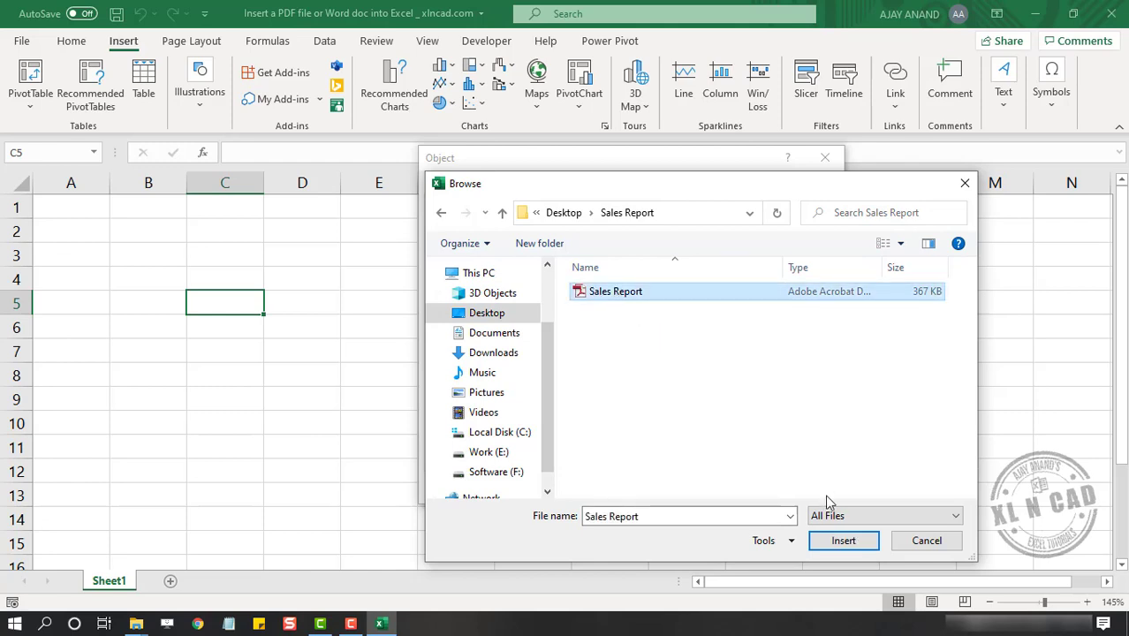
left_click(813, 540)
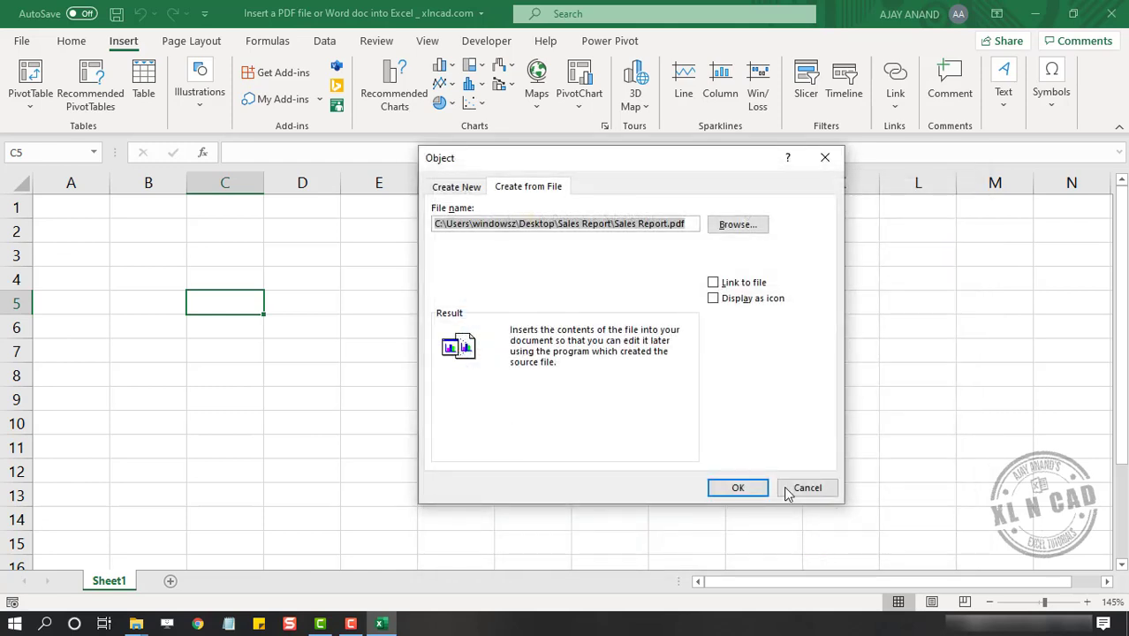
left_click(713, 300)
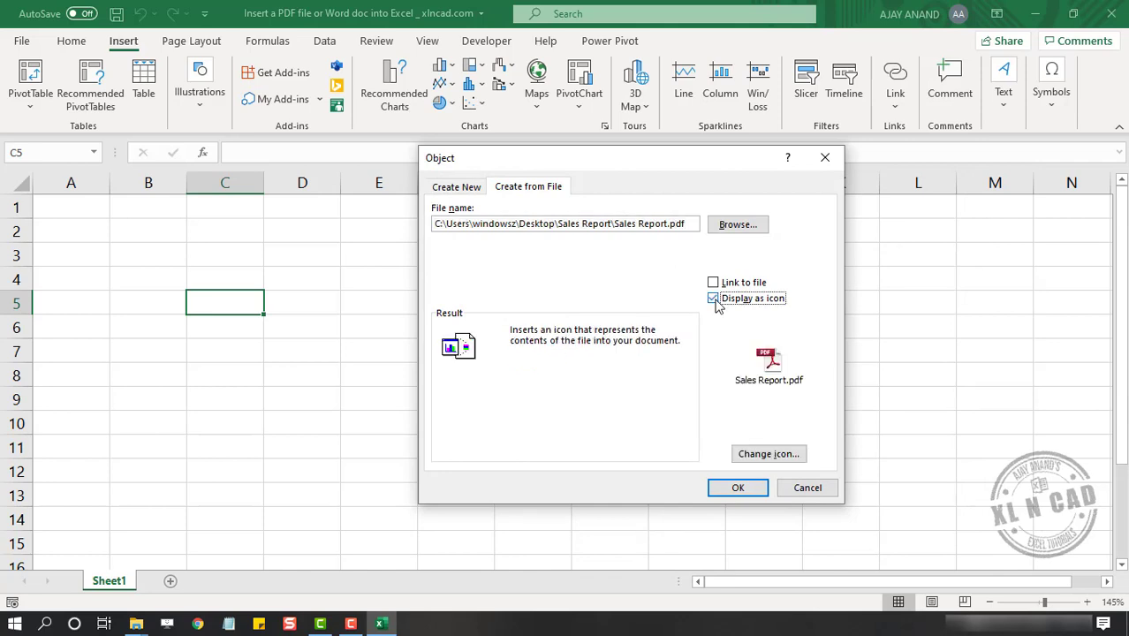
left_click(736, 489)
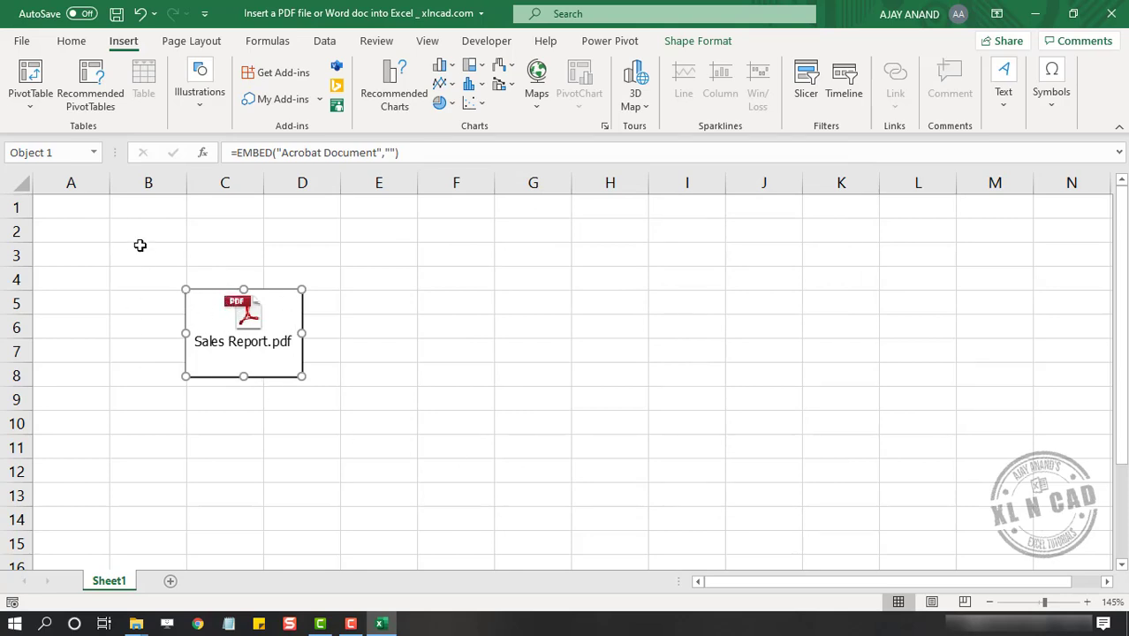
- Drag the Sales Report.pdf icon right so it sits over columns D–E
left_click(529, 341)
mouse_move(237, 327)
left_mouse_down()
mouse_move(487, 329)
mouse_move(305, 361)
left_mouse_up()
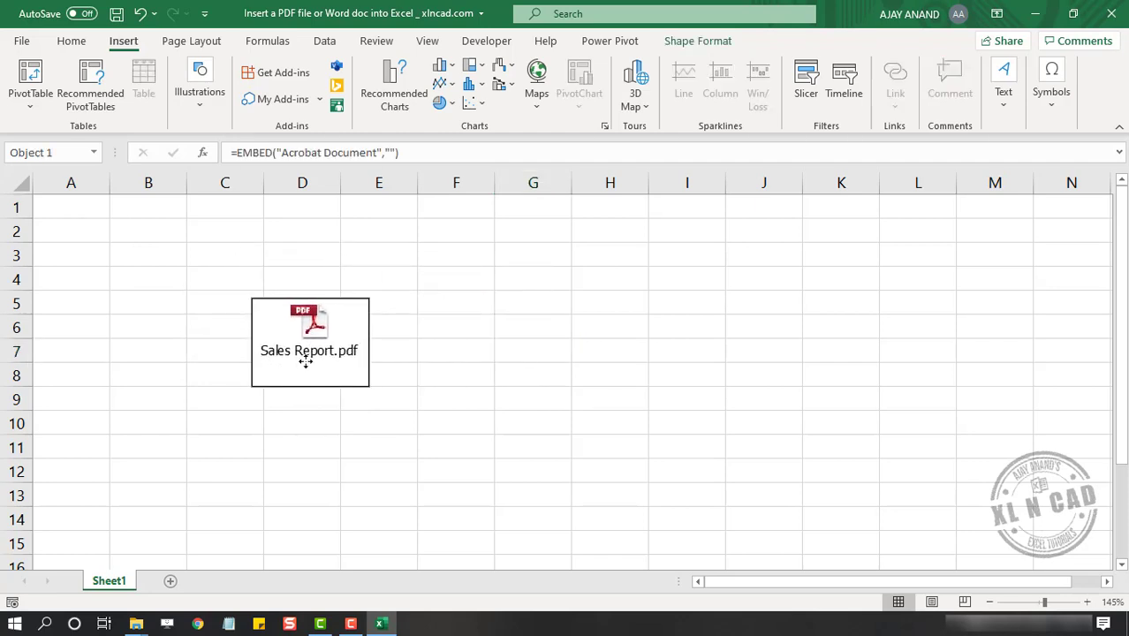
left_click(550, 332)
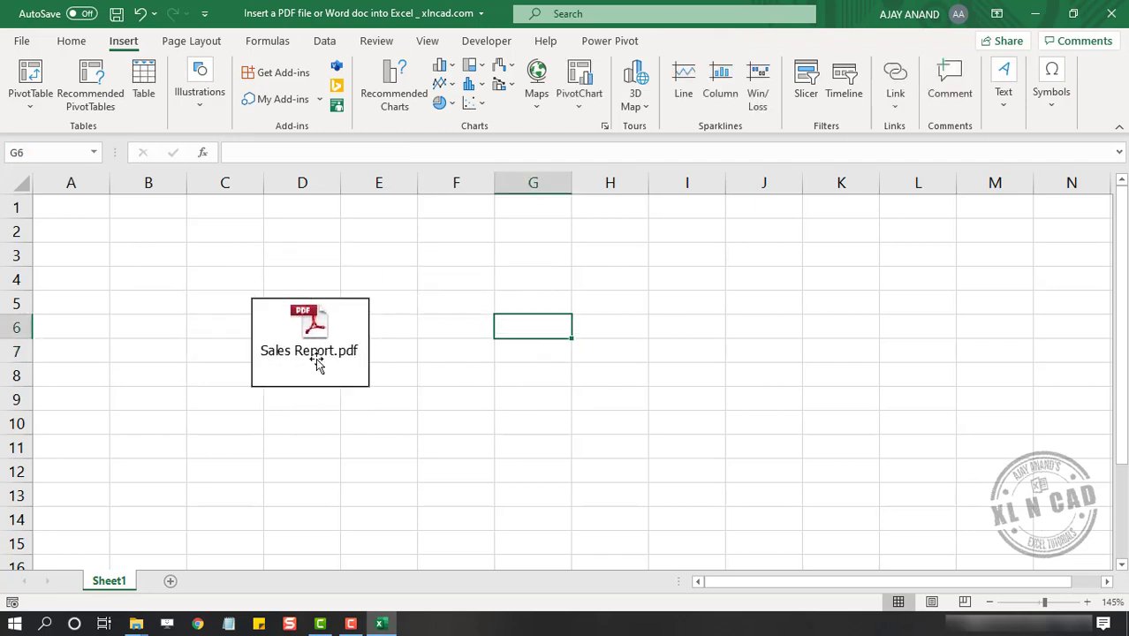
- Open the embedded PDF in Adobe Reader to verify it, then close Reader
right_click(353, 320)
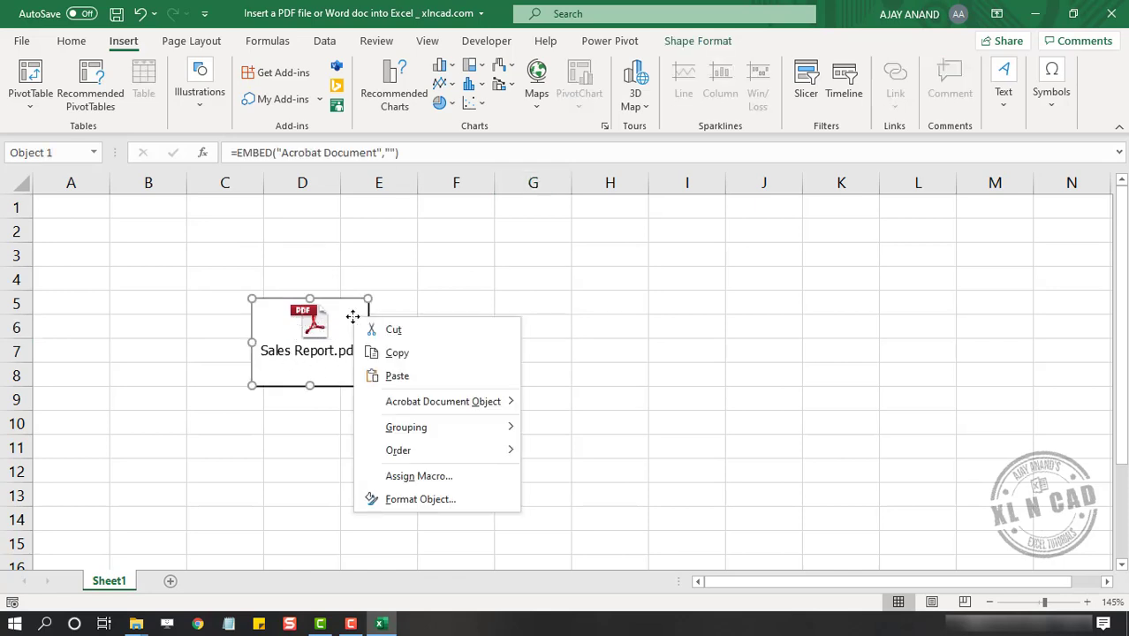
mouse_move(456, 412)
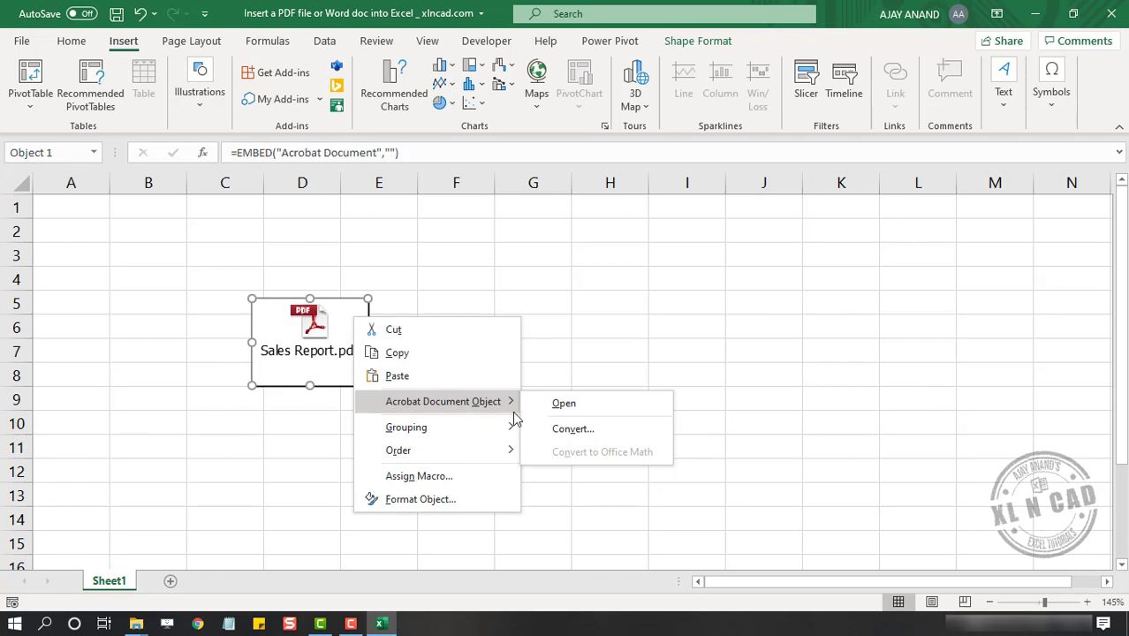
left_click(599, 415)
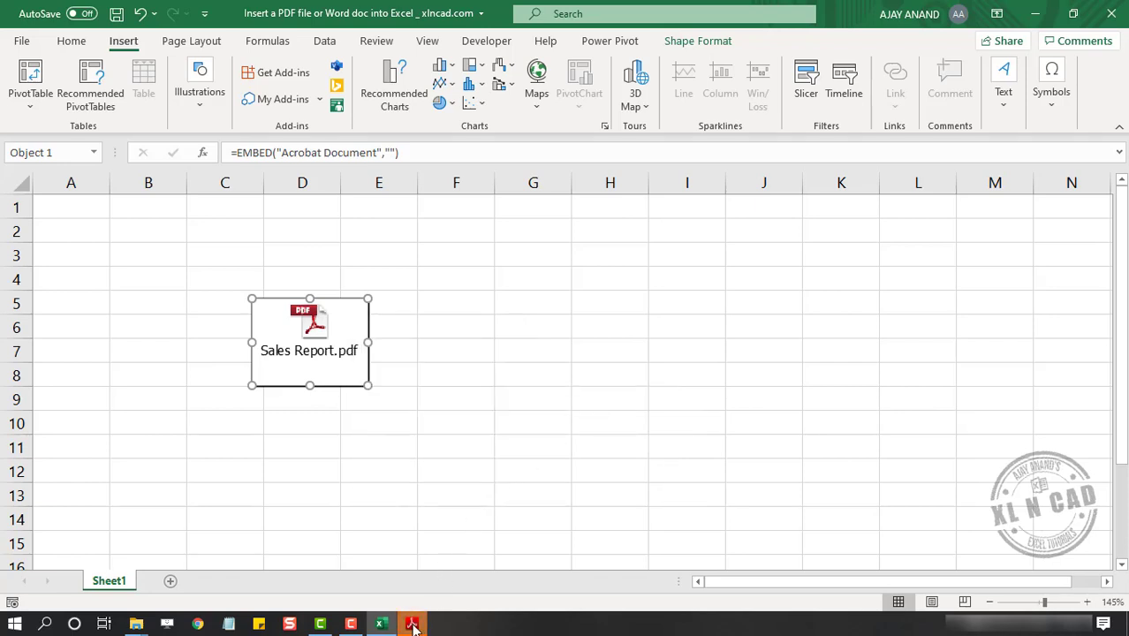
mouse_move(414, 625)
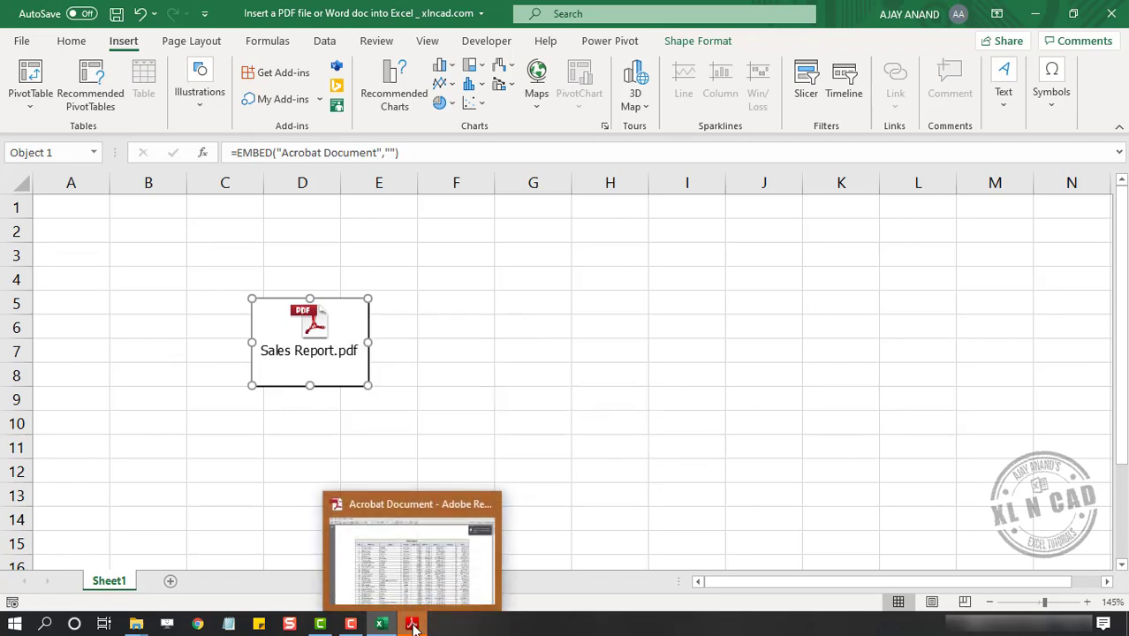
left_click(385, 548)
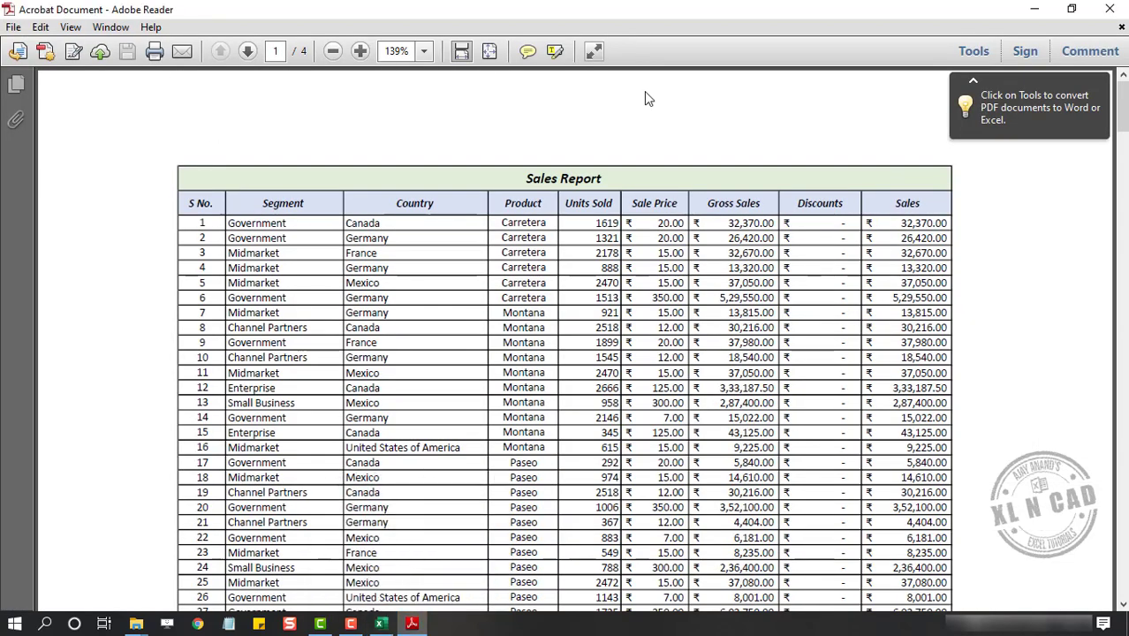
left_click(1071, 8)
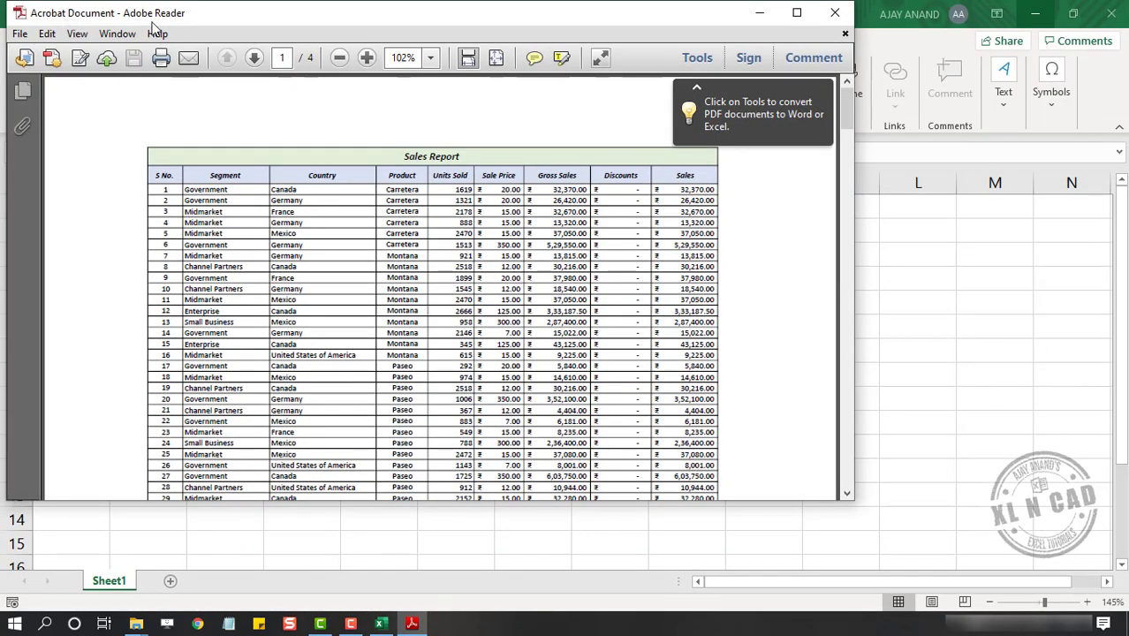
left_click(835, 13)
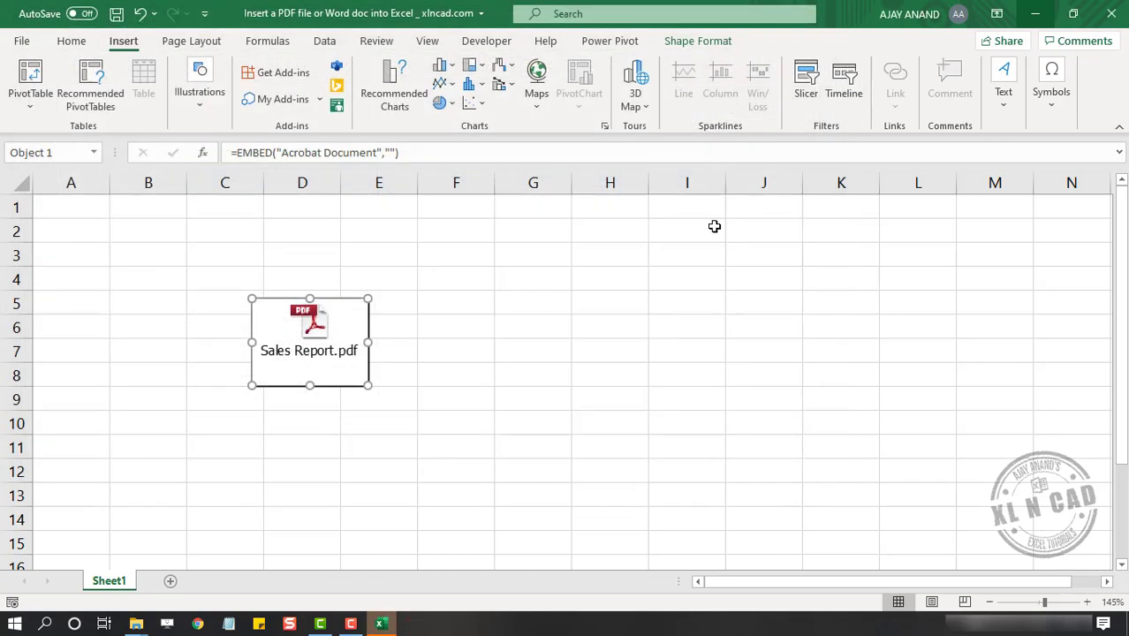
- Embed Notes on Document Creation from the Desktop's Document Creation folder, displayed as an icon
left_click(629, 324)
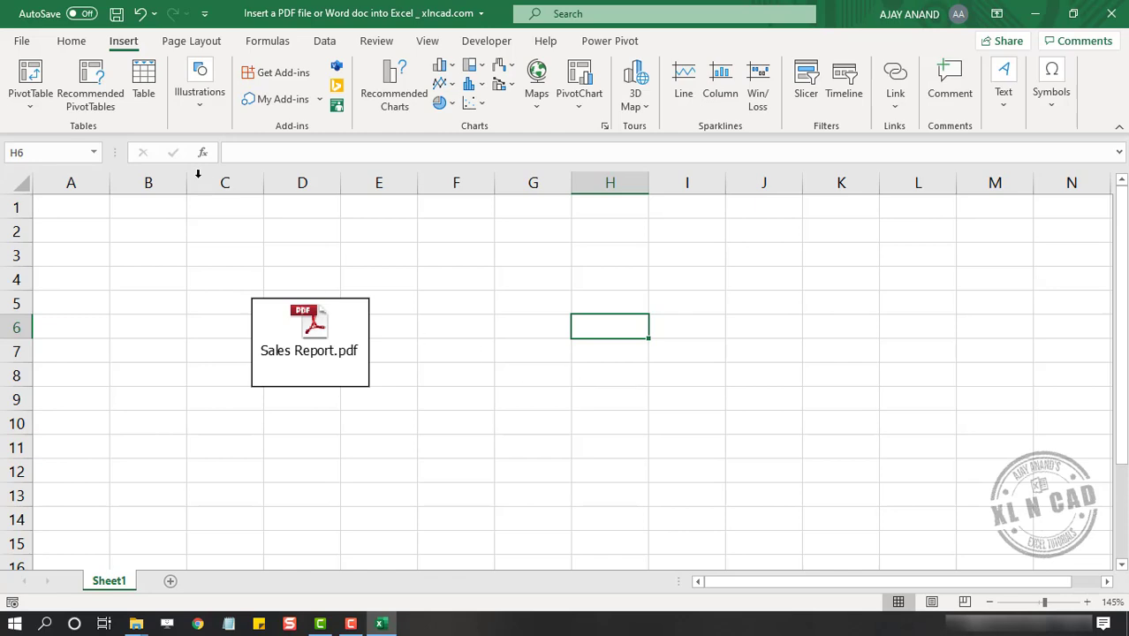
left_click(1004, 114)
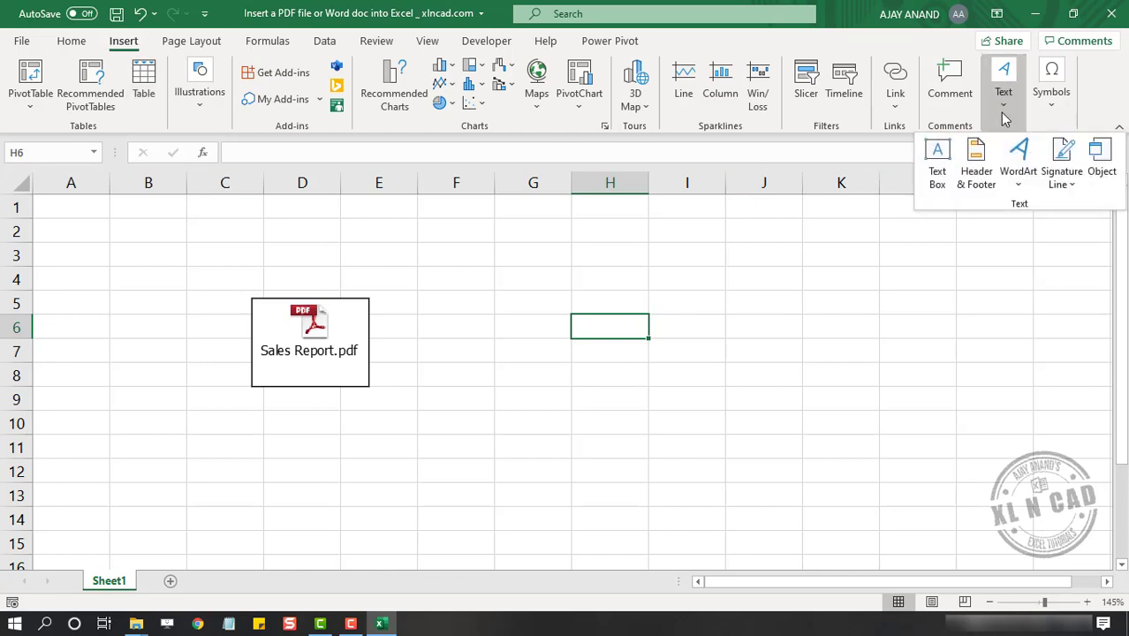
left_click(1096, 176)
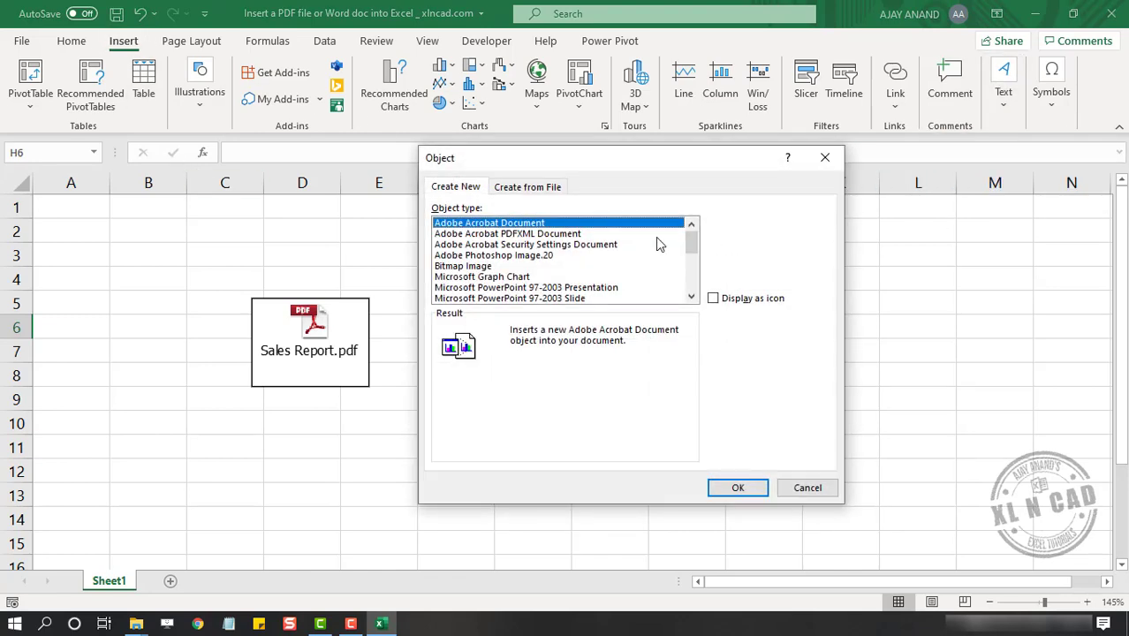
left_click(534, 190)
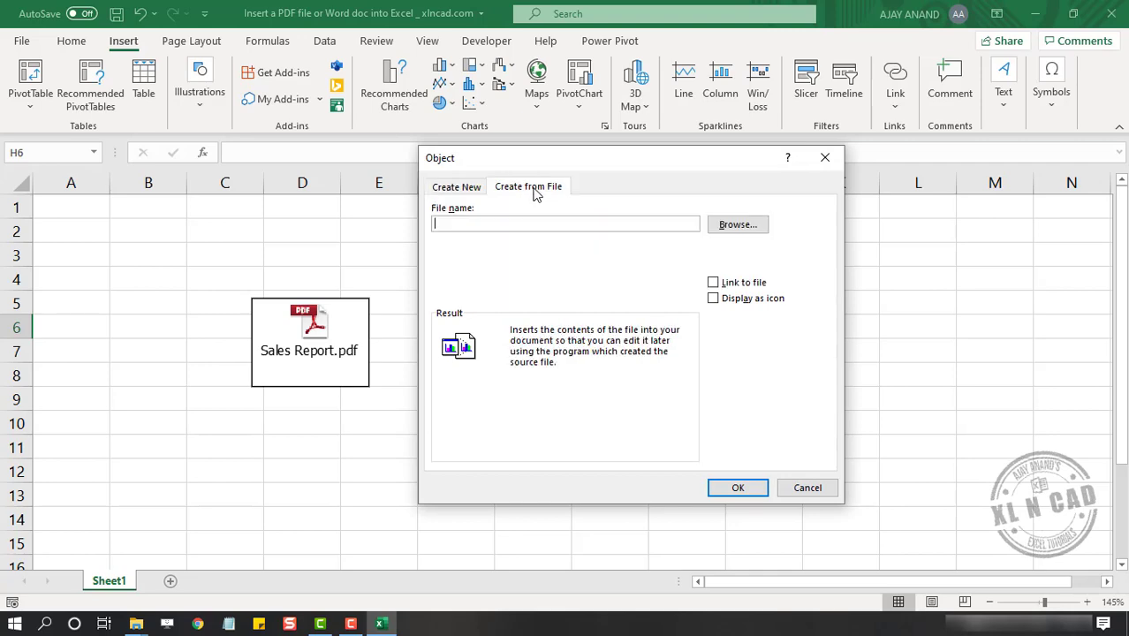
left_click(743, 227)
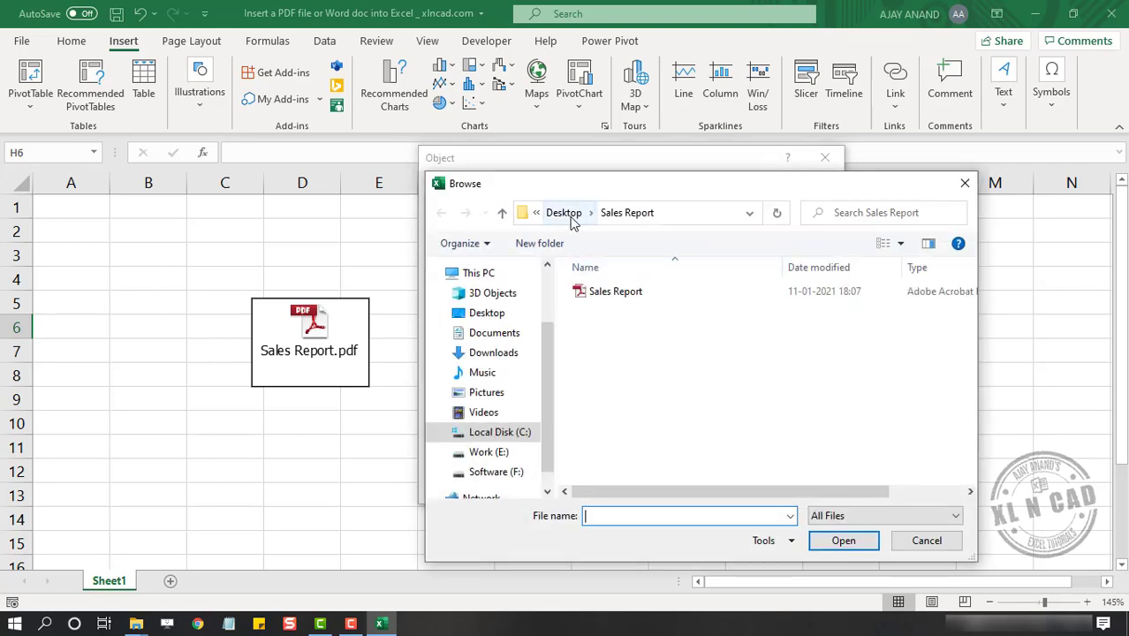
left_click(571, 219)
double_click(672, 293)
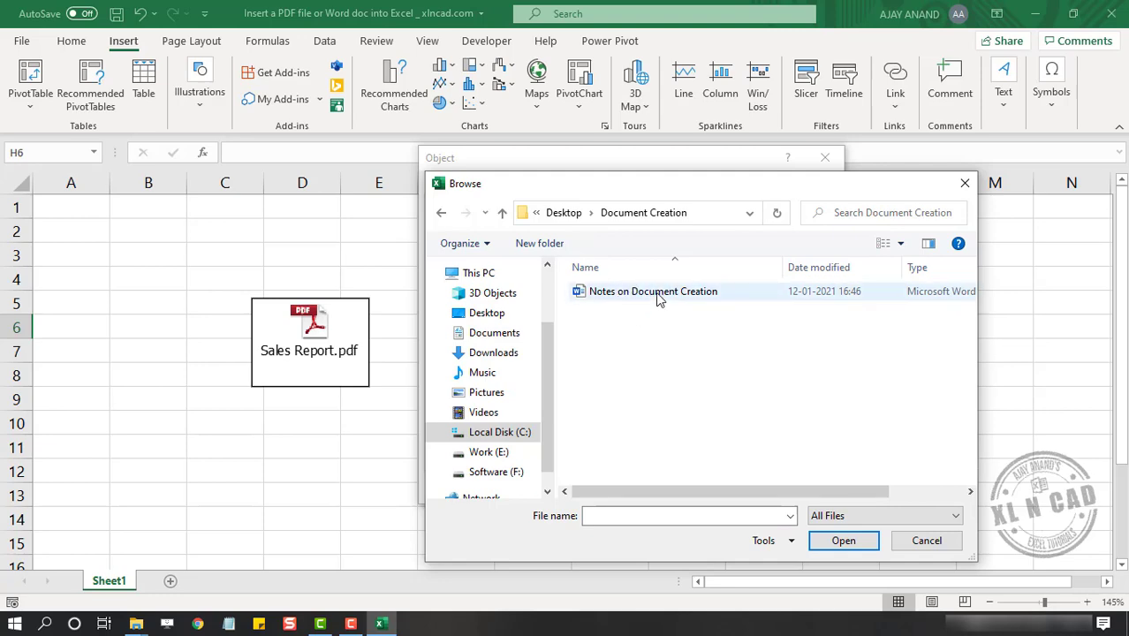
left_click(657, 299)
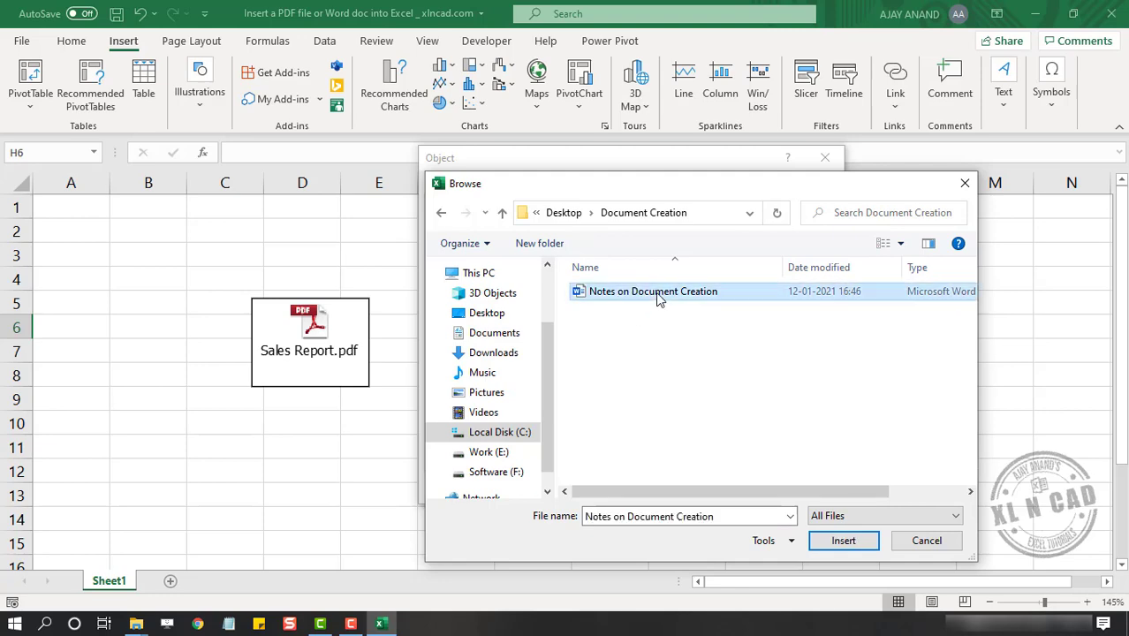
left_click(830, 542)
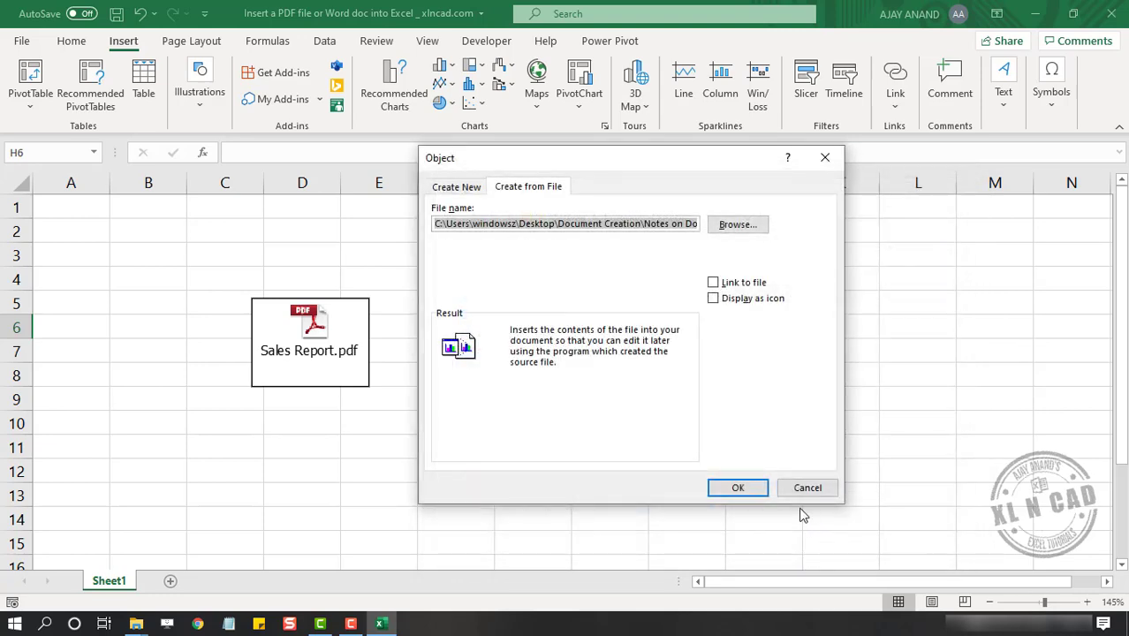
left_click(714, 299)
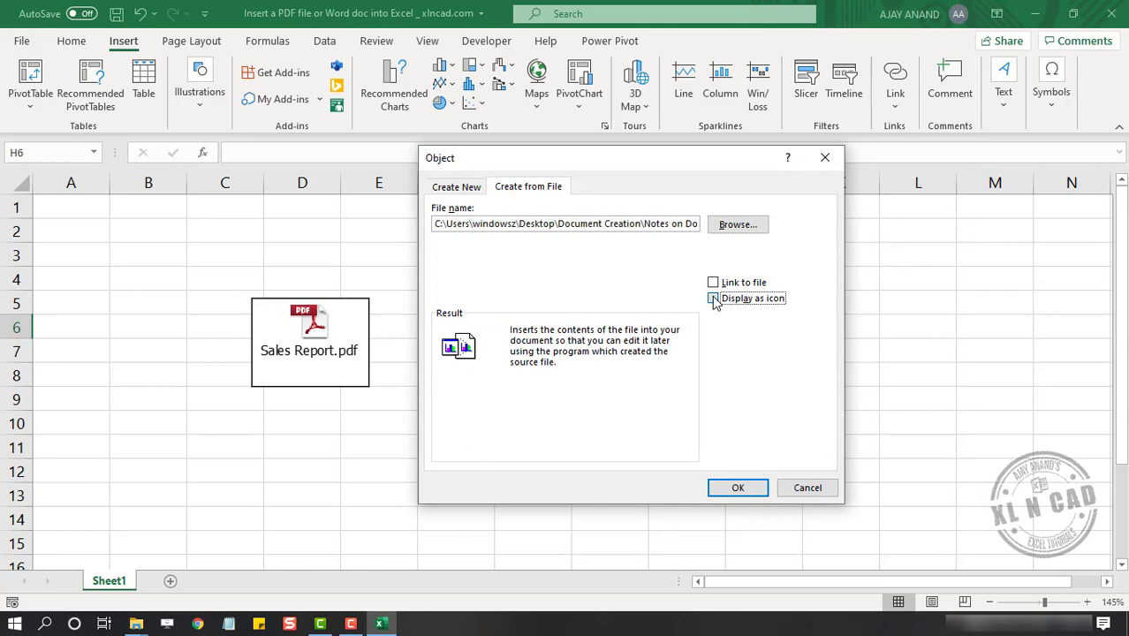
left_click(738, 490)
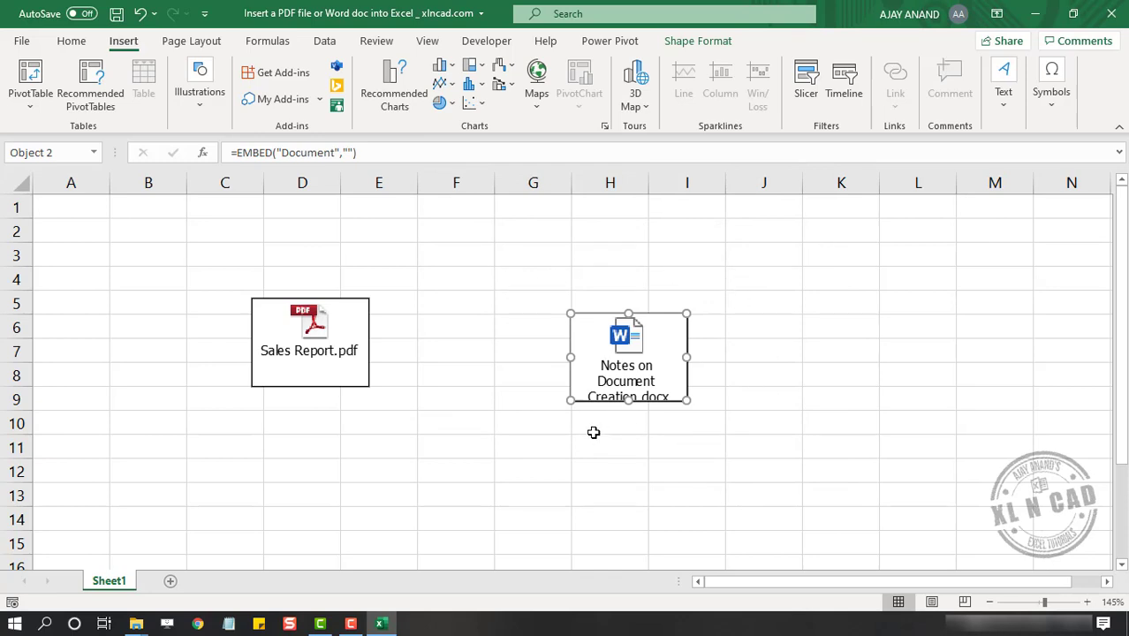
- Move the Word icon up and right into columns I–J, rows 2–4
left_click(865, 320)
left_click_drag(654, 364, 737, 268)
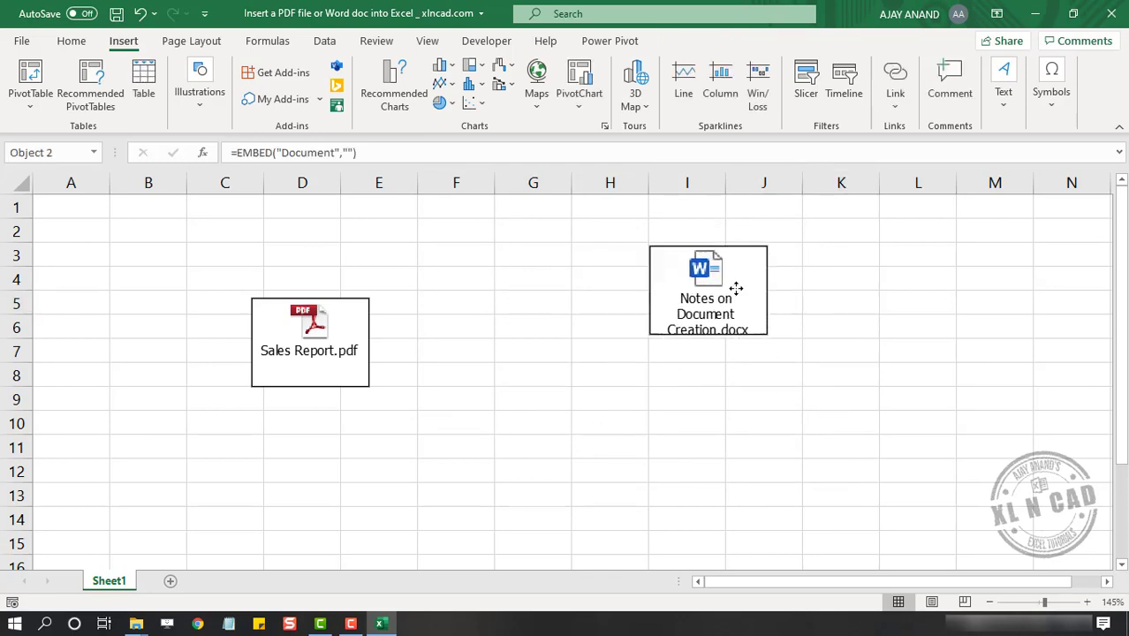
left_click(503, 380)
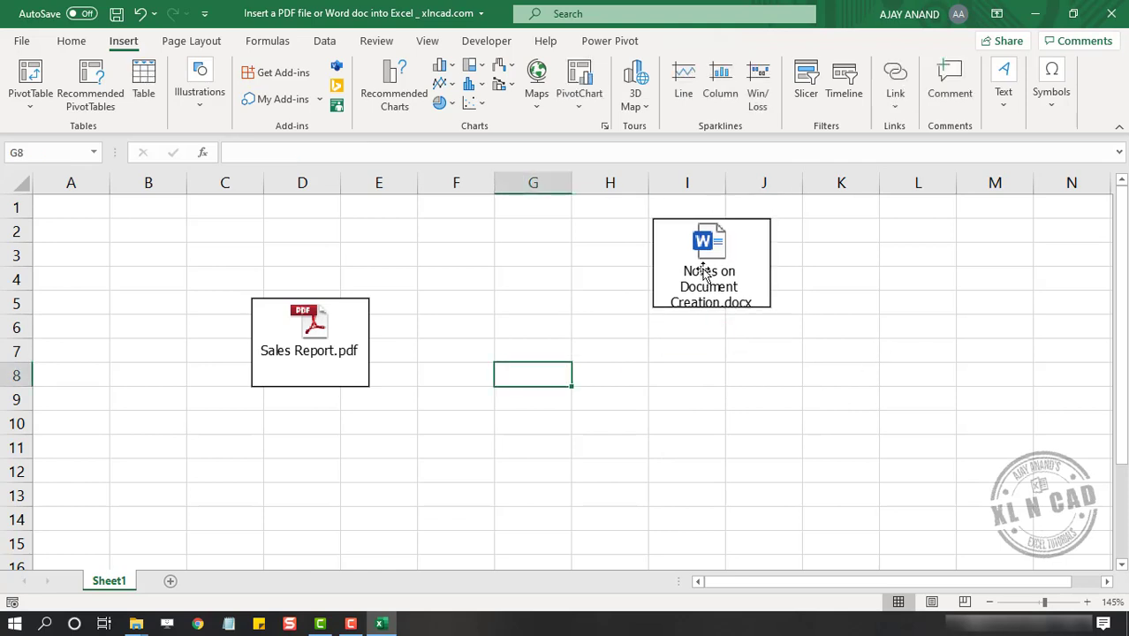
- Open the embedded Word notes via Document Object > Open, then close Word
right_click(749, 269)
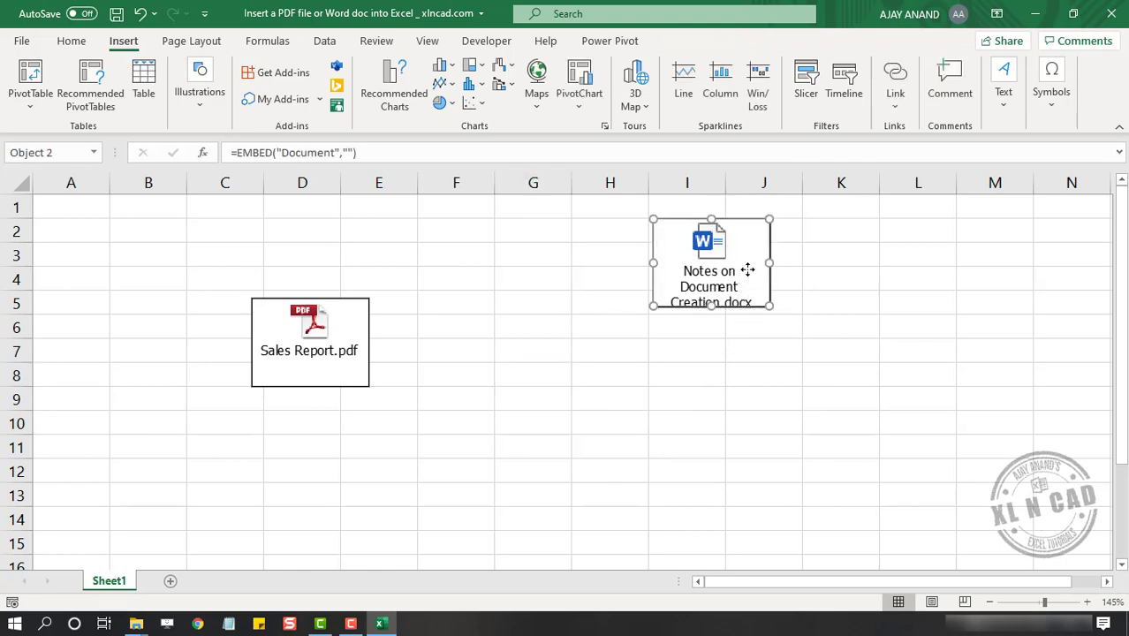
mouse_move(839, 355)
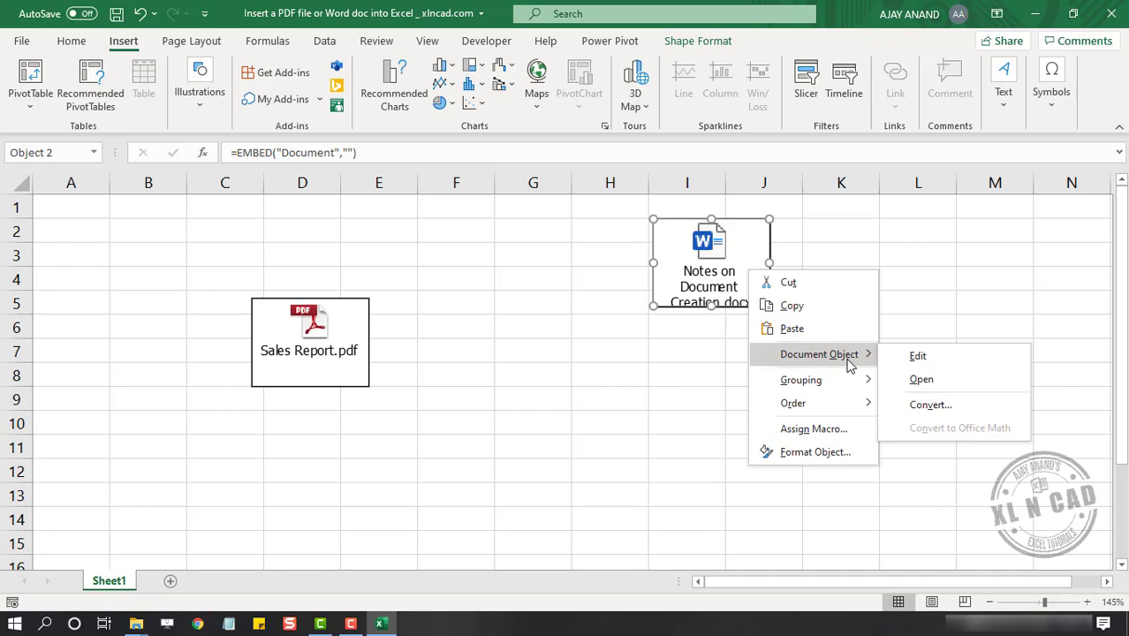
left_click(922, 379)
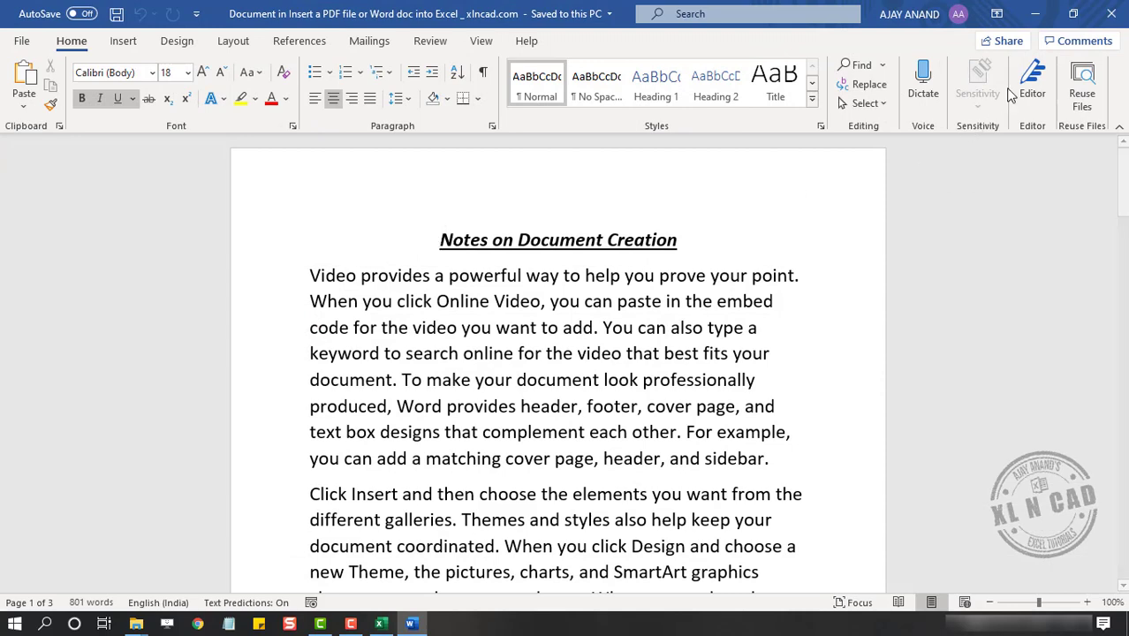
left_click(1111, 12)
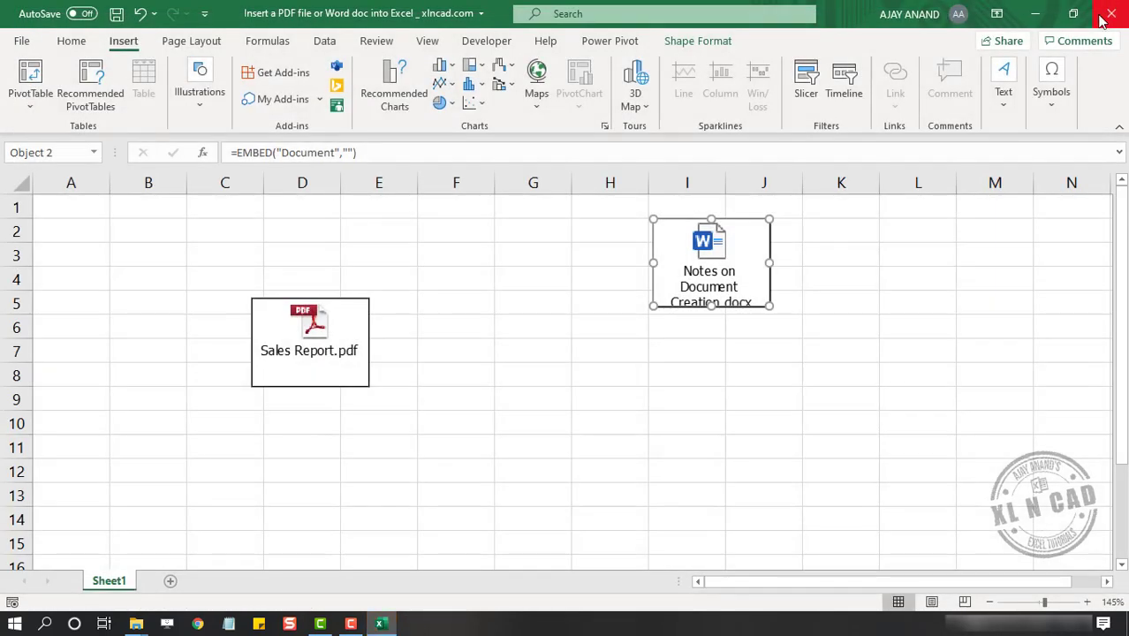
- Restore down the Excel window over its folder and show the File backstage page
left_click(608, 364)
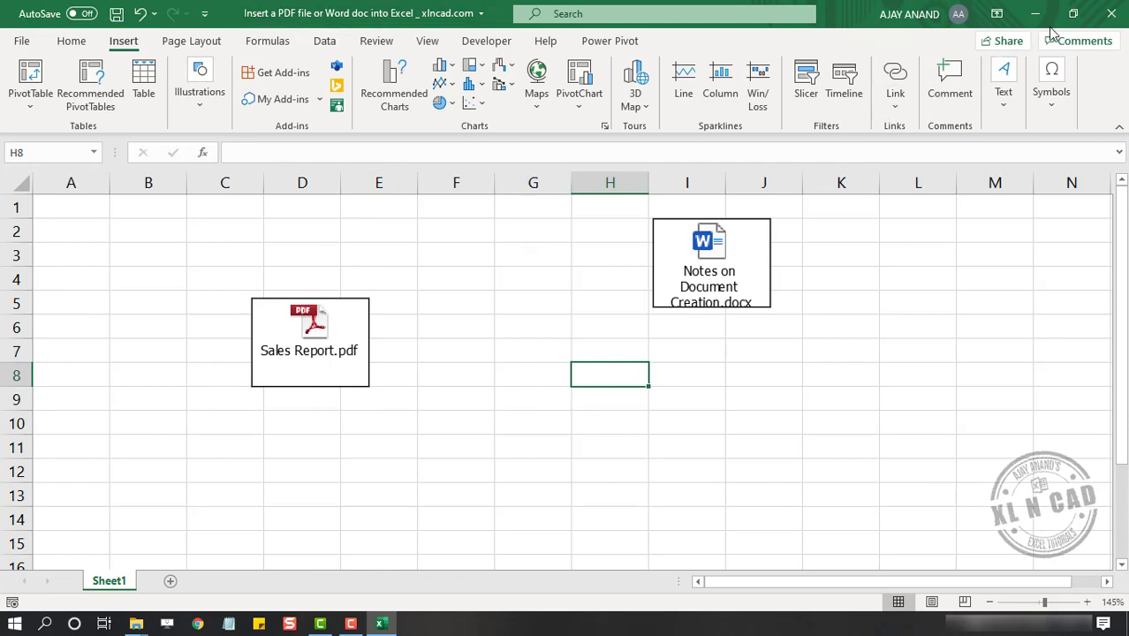
left_click(1073, 14)
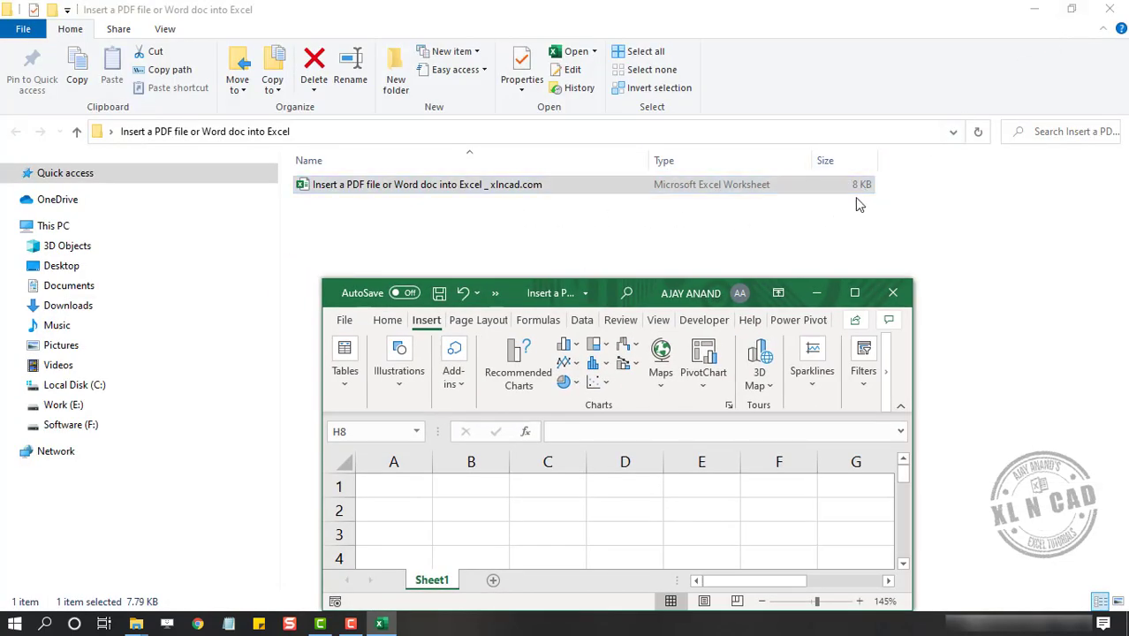
left_click(345, 321)
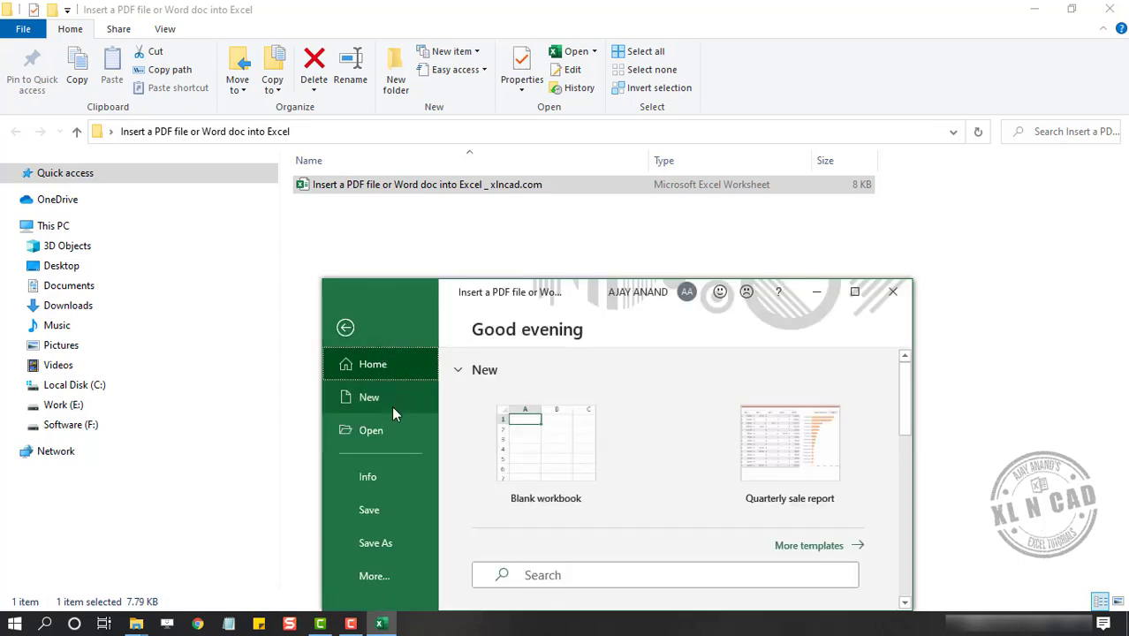
- Save the workbook, close Excel, and reopen the workbook from File Explorer
left_click(380, 510)
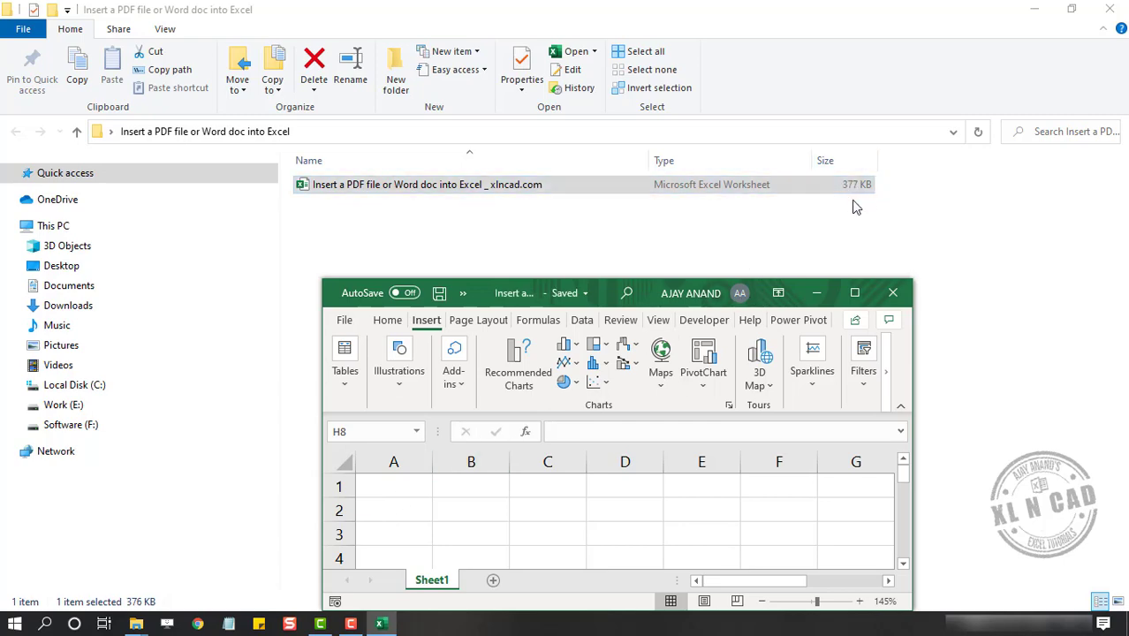
left_click(854, 292)
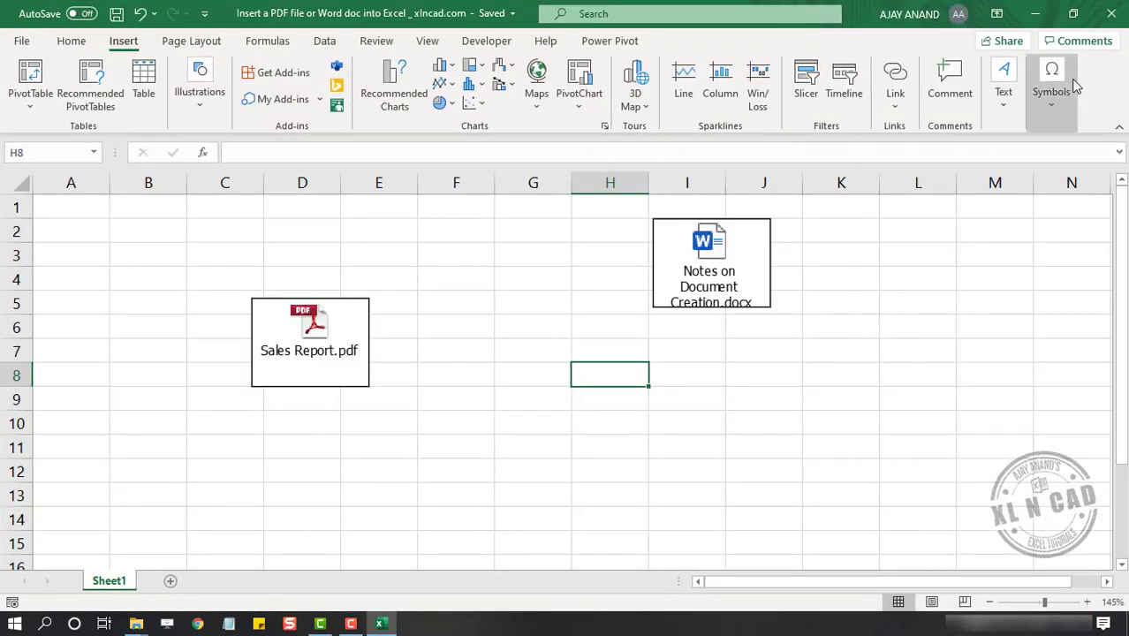
left_click(1112, 14)
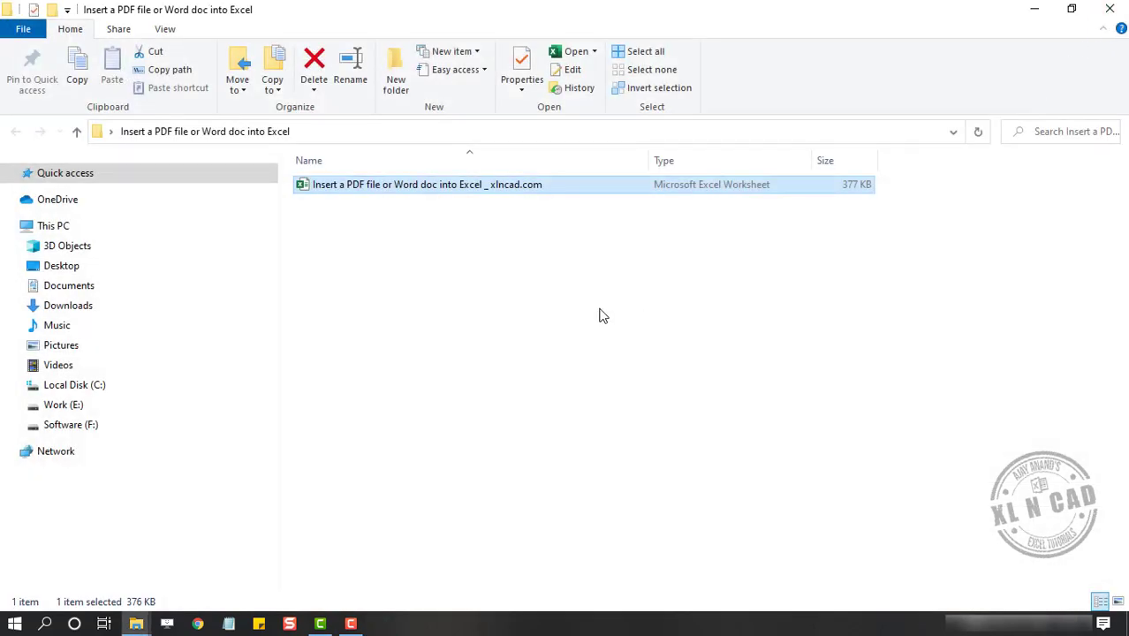
double_click(442, 187)
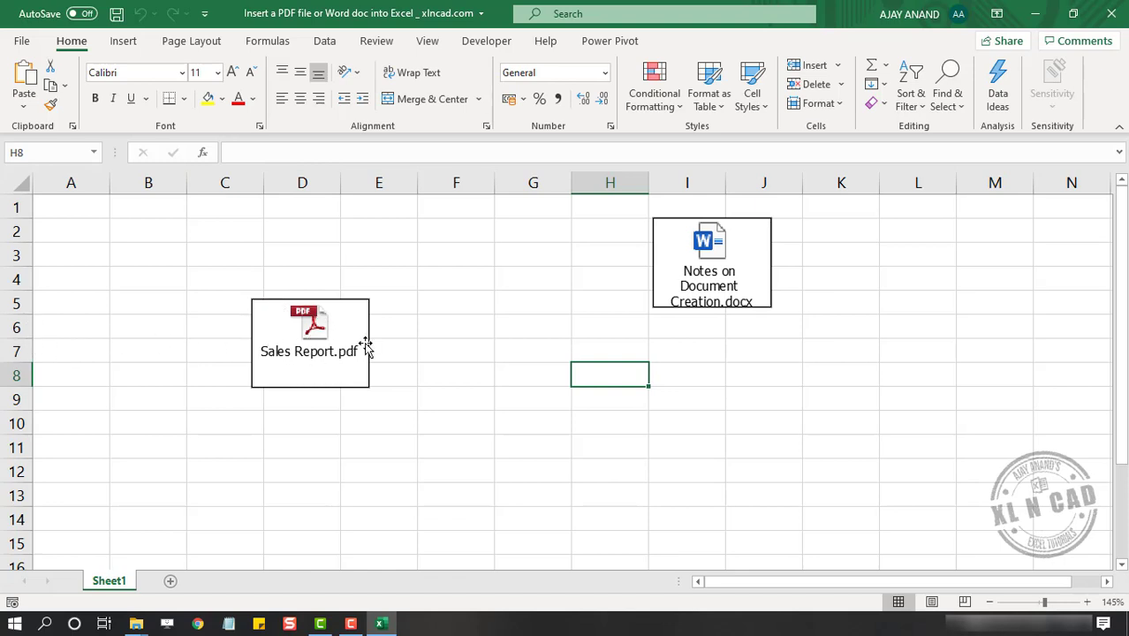
- Widen column D, make row 5 much taller, and nudge the PDF icon slightly right
left_click_drag(339, 183, 410, 183)
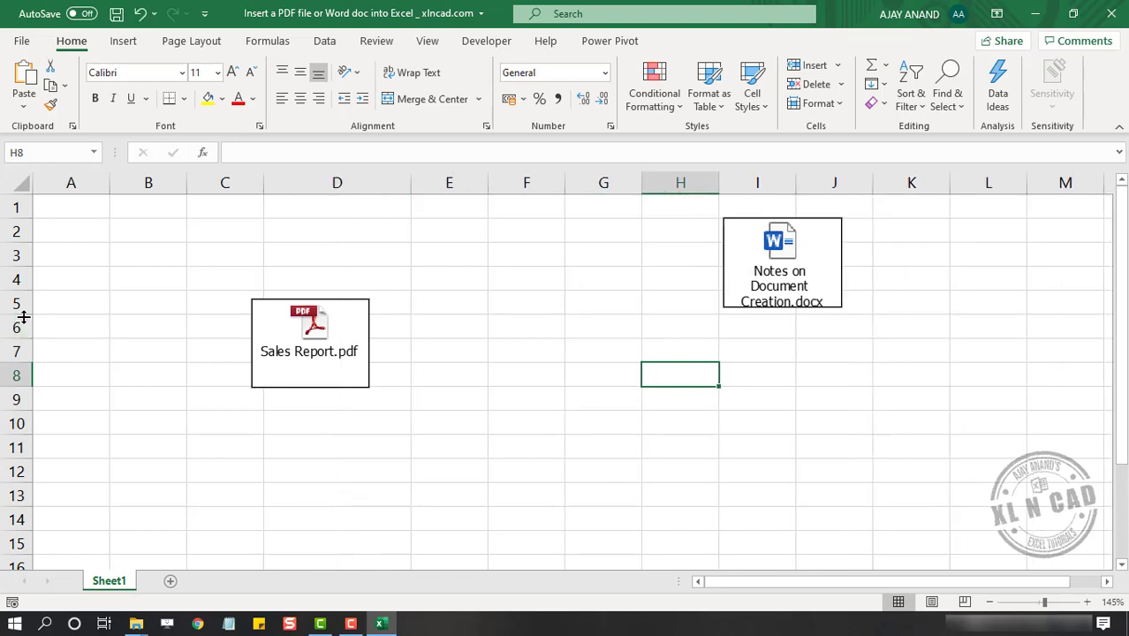
left_click_drag(16, 291, 16, 379)
left_click_drag(306, 351, 335, 351)
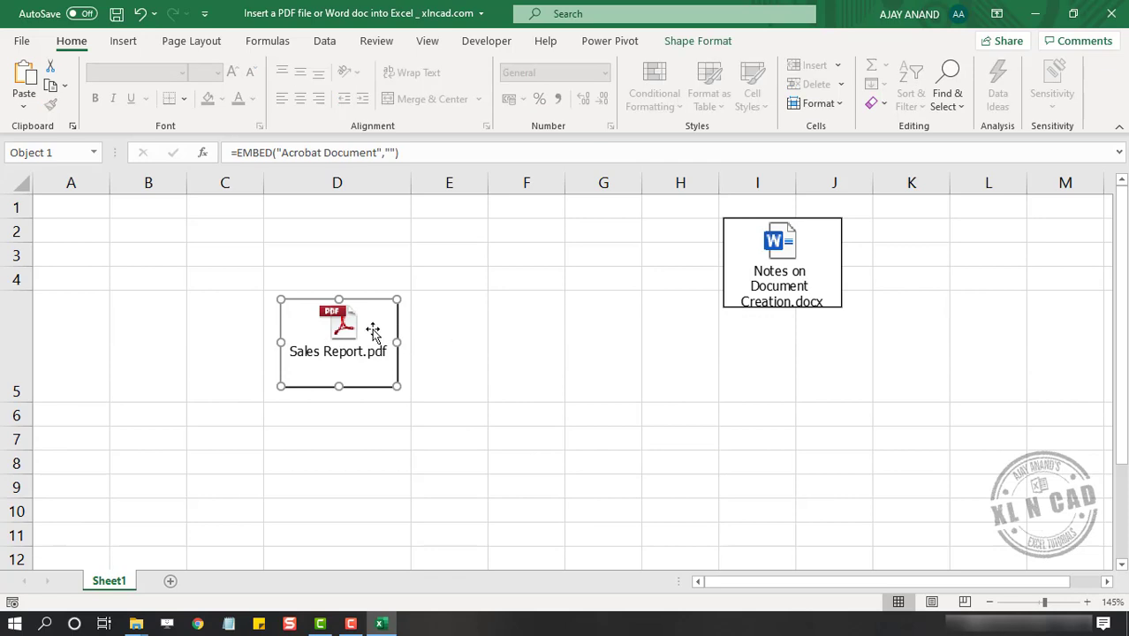
- Set the Sales Report.pdf icon's Format Object property to 'Move and size with cells'
right_click(373, 331)
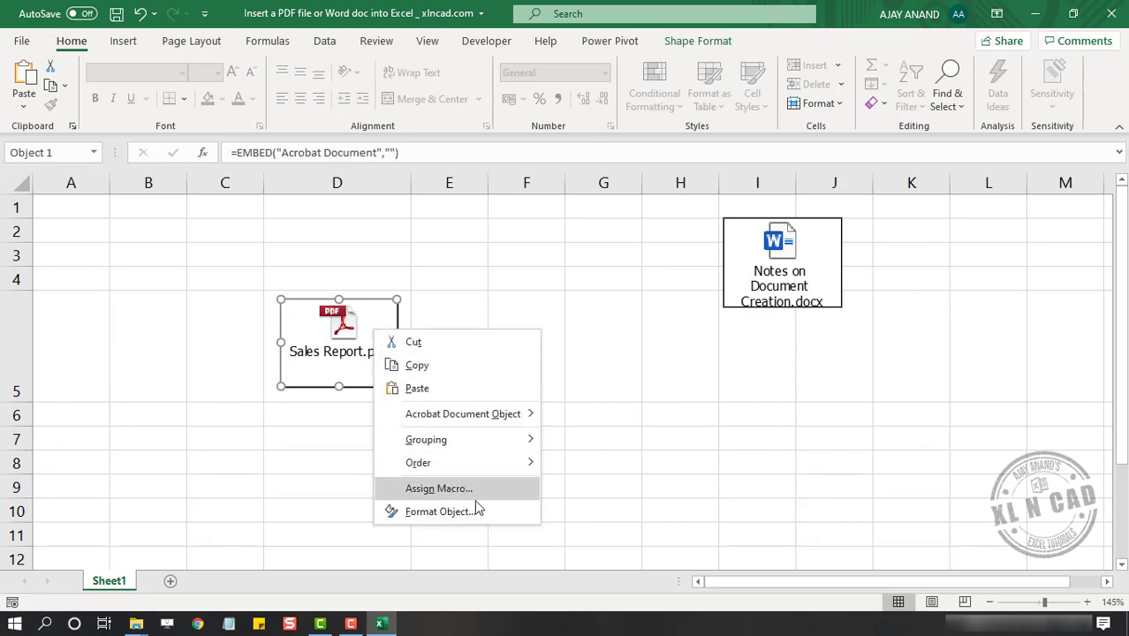
left_click(478, 519)
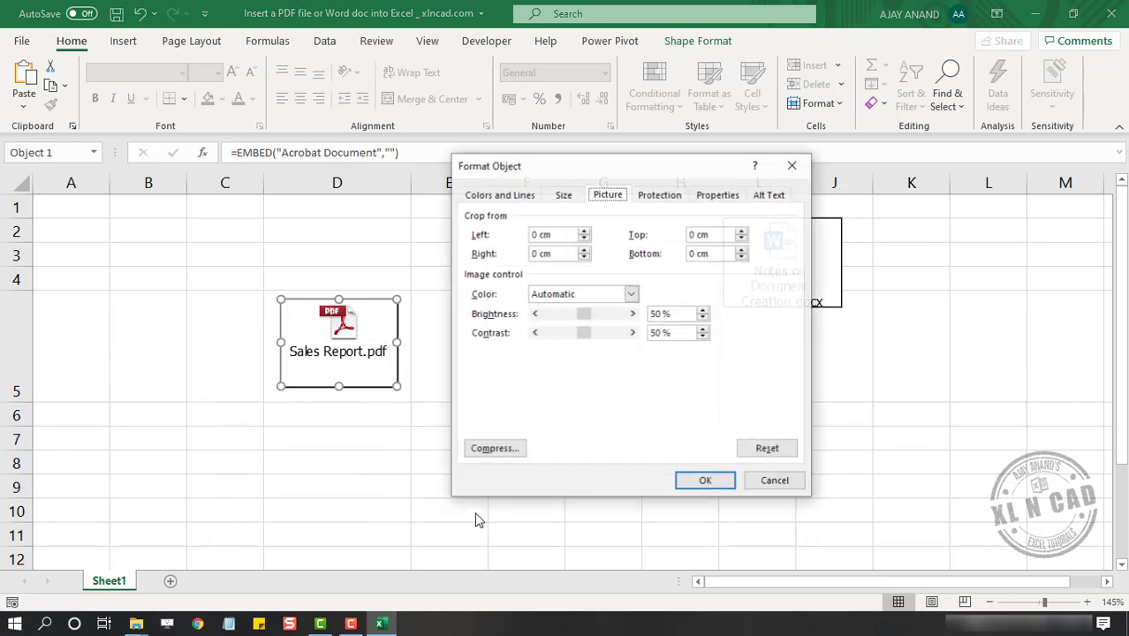
left_click(715, 198)
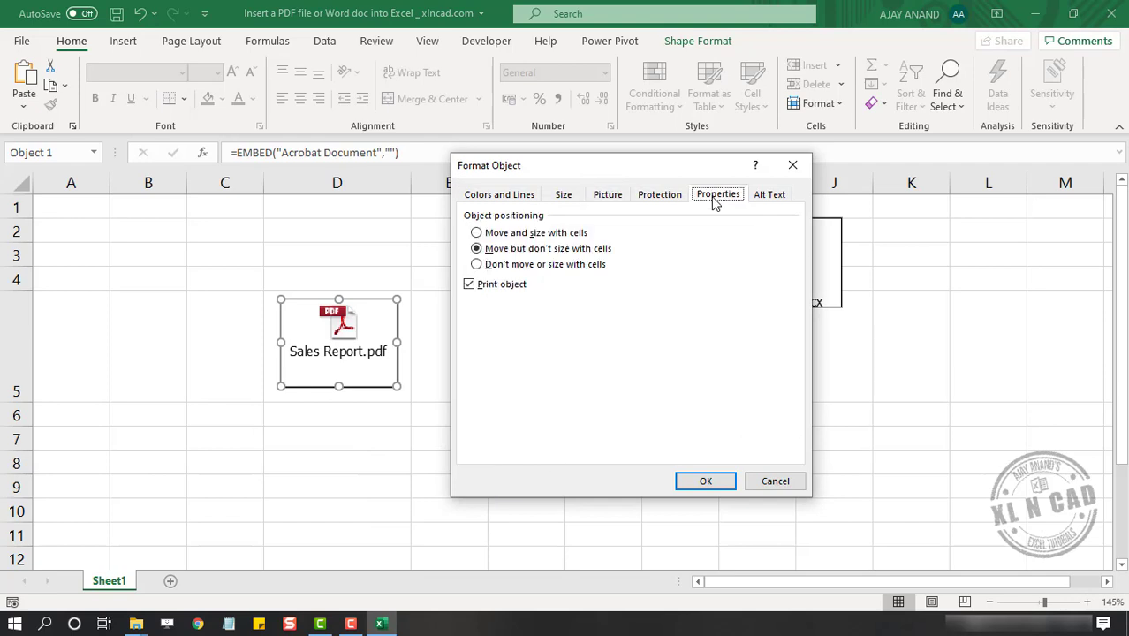
left_click(477, 234)
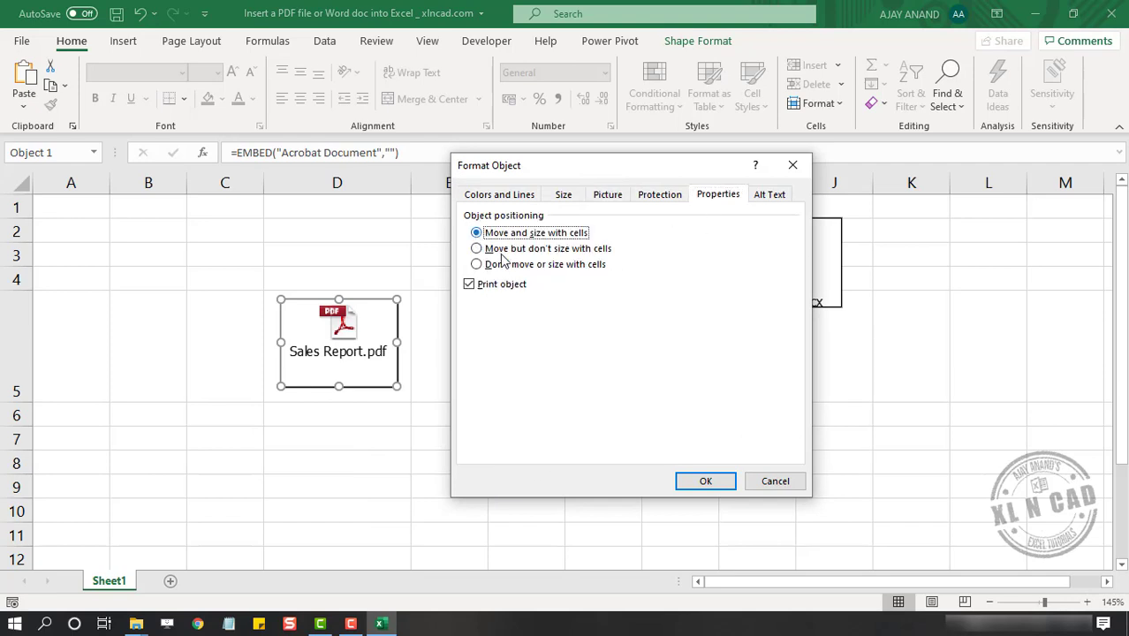
left_click(705, 481)
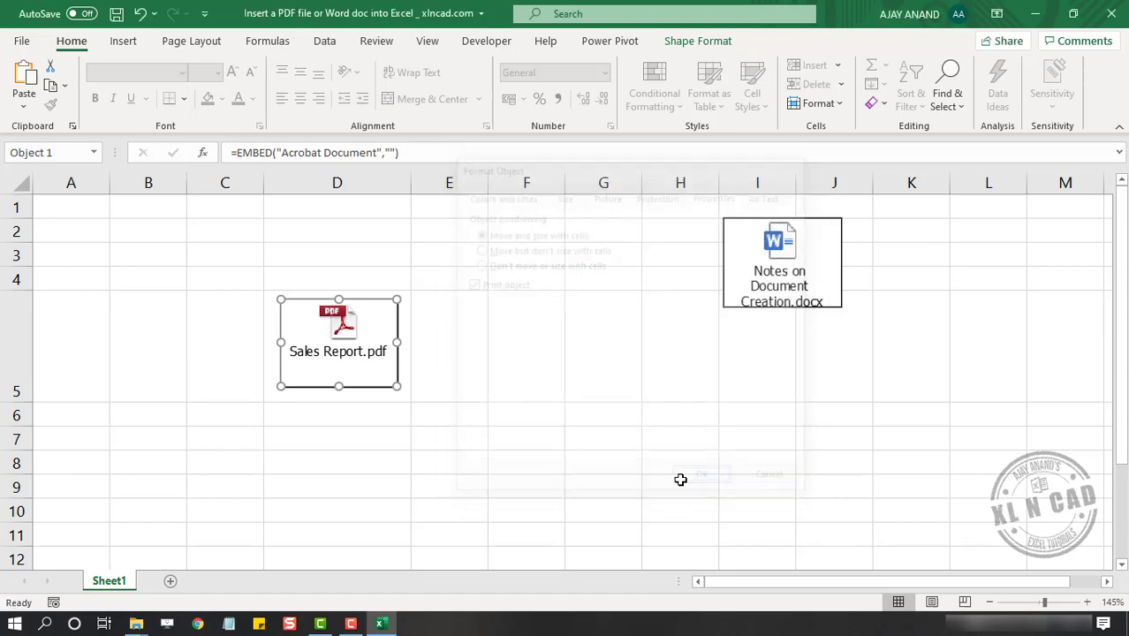
left_click(509, 345)
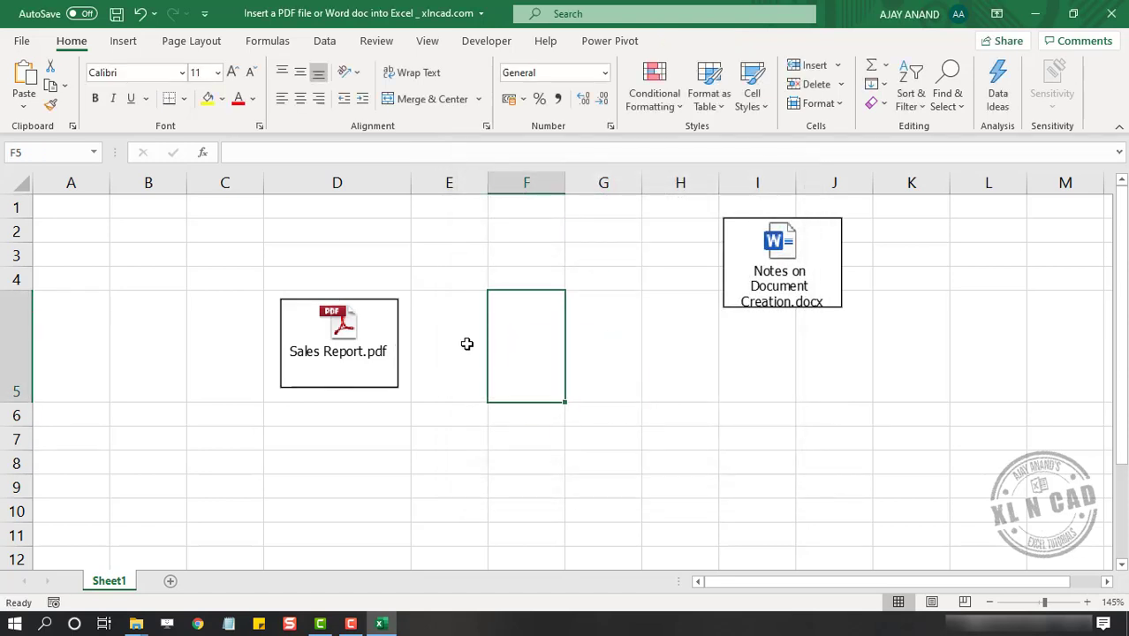
- Hide column D with its PDF icon, then unhide it by selecting columns C–E
right_click(353, 183)
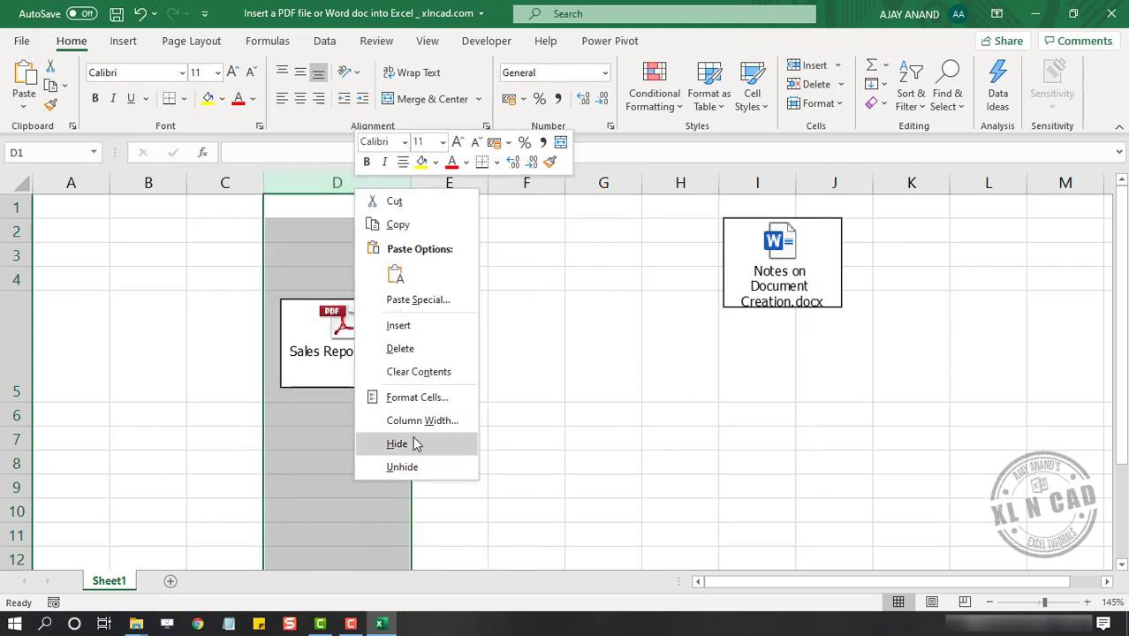
left_click(415, 444)
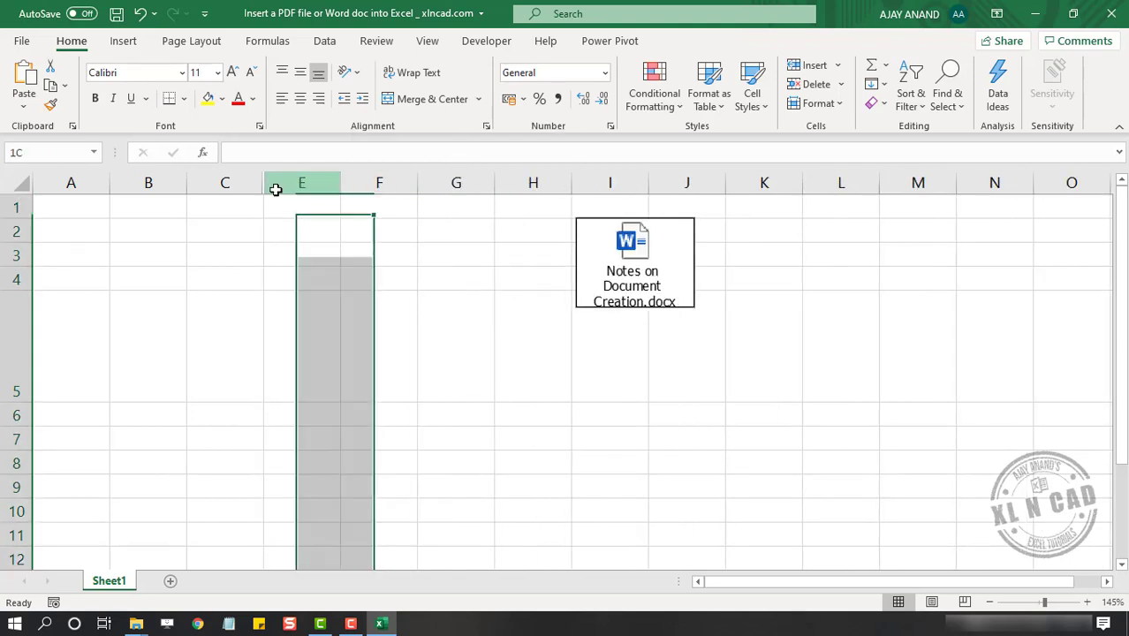
left_click_drag(277, 183, 224, 183)
right_click(241, 193)
left_click(305, 470)
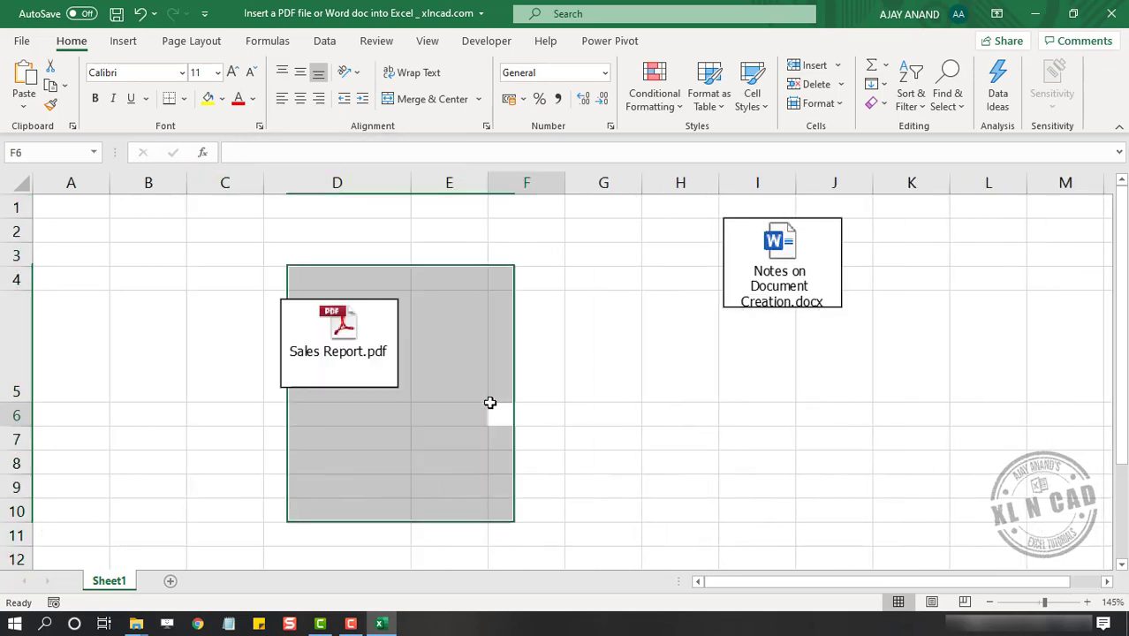
left_click(495, 411)
- Resize column D to fit the PDF icon, widen column F, and move the Word icon into F
left_click_drag(407, 186, 335, 193)
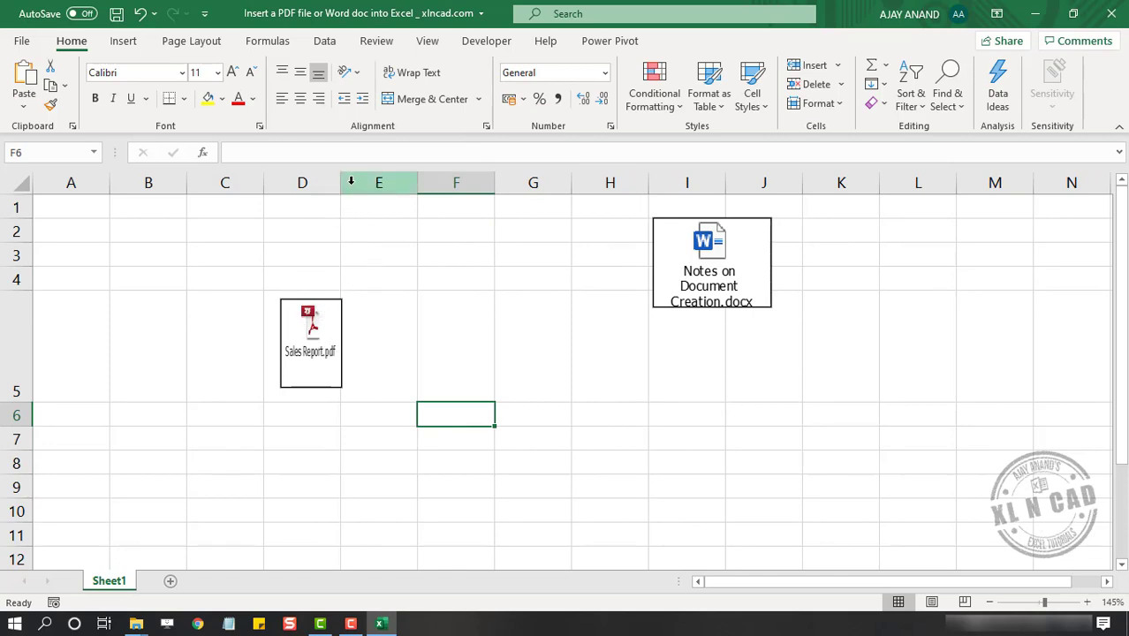
left_click_drag(340, 182, 421, 182)
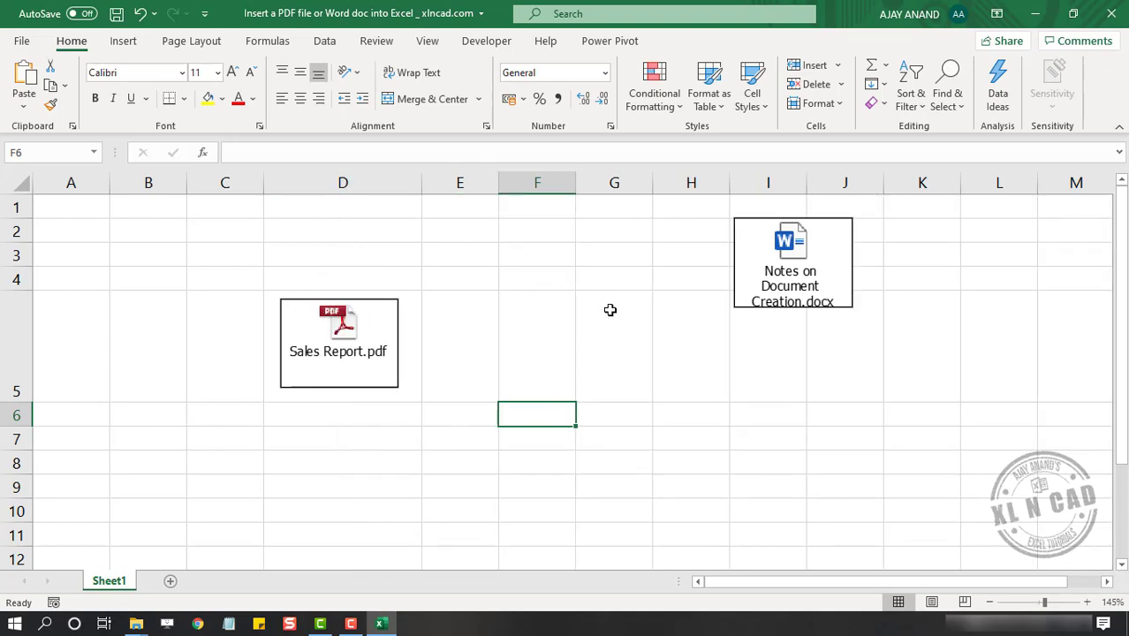
left_click_drag(572, 177, 637, 180)
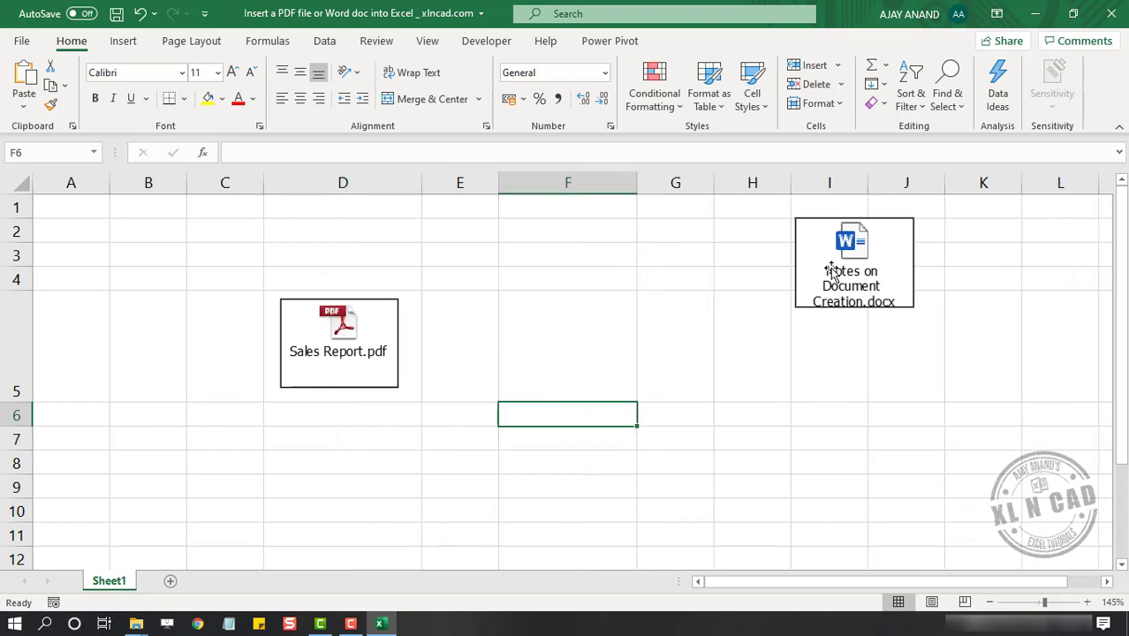
left_click_drag(832, 272, 548, 358)
- Set the Word icon's Format Object property to 'Move and size with cells'
left_click(733, 356)
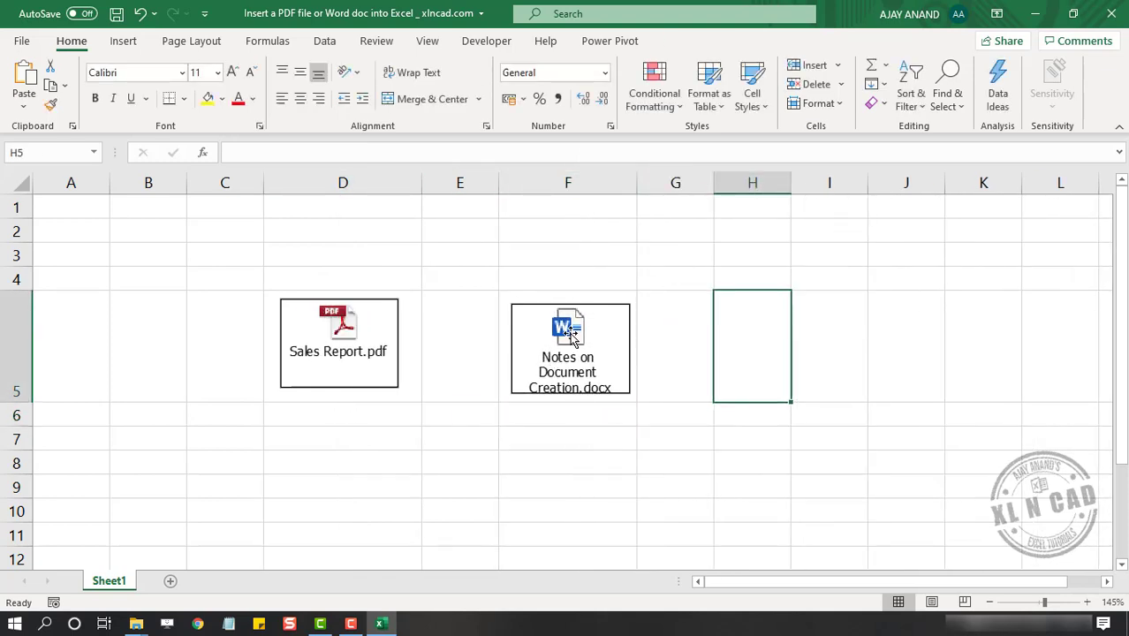
right_click(570, 338)
left_click(658, 515)
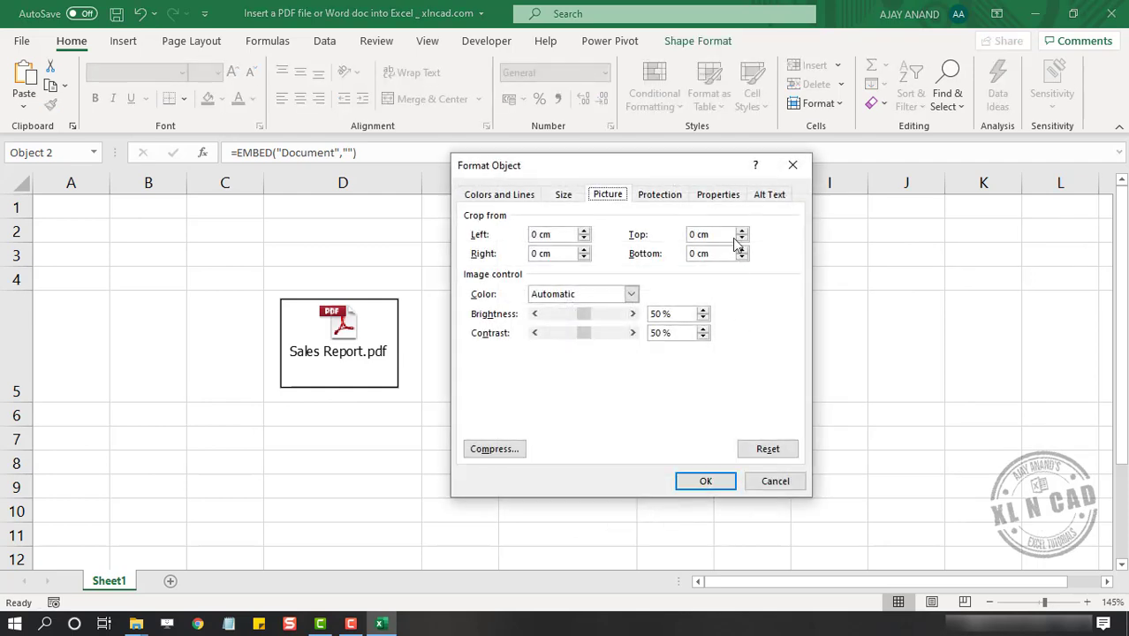
left_click(707, 199)
left_click(505, 235)
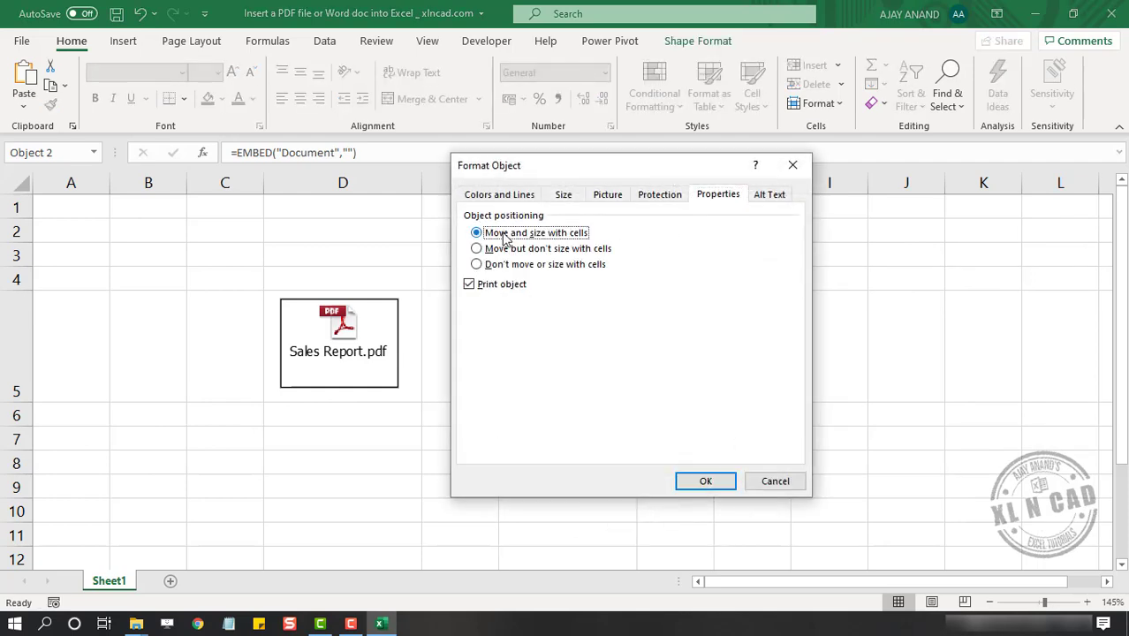
left_click(704, 481)
left_click(737, 417)
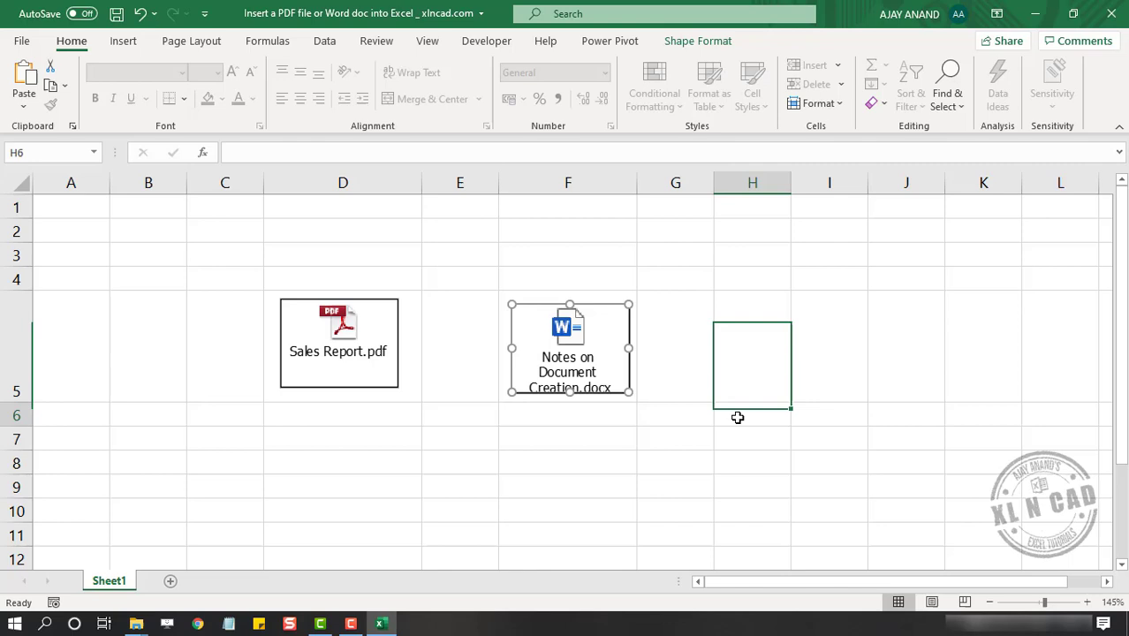
- Hide row 5 with both icons, then unhide it by selecting rows 4–6
left_click(39, 329)
right_click(39, 328)
left_click(71, 293)
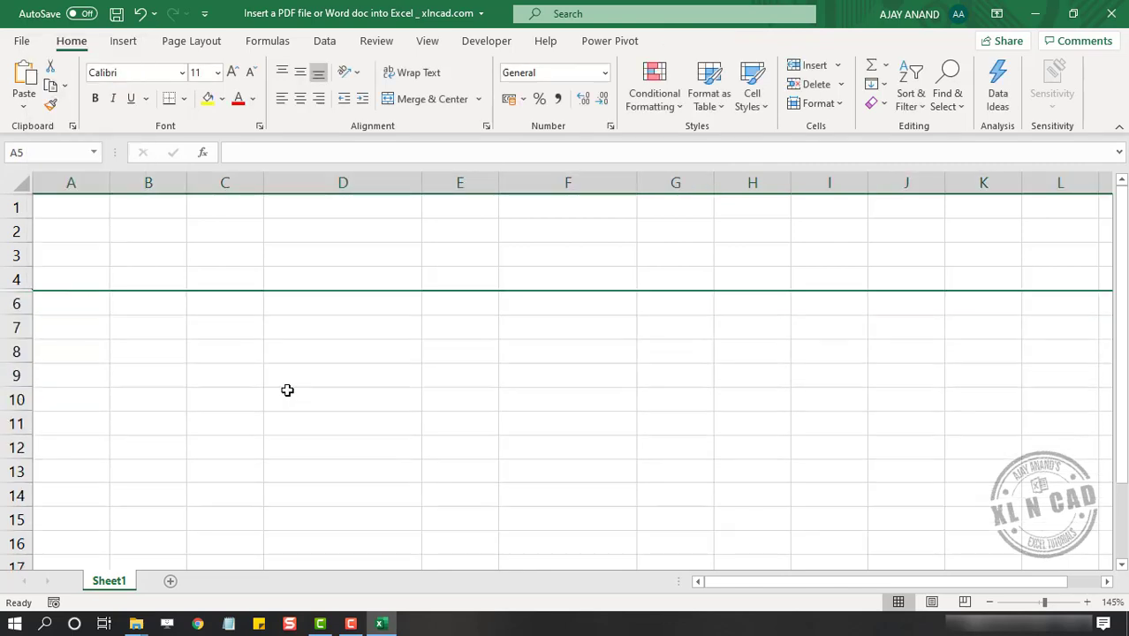
left_click(292, 398)
left_click_drag(18, 280, 18, 303)
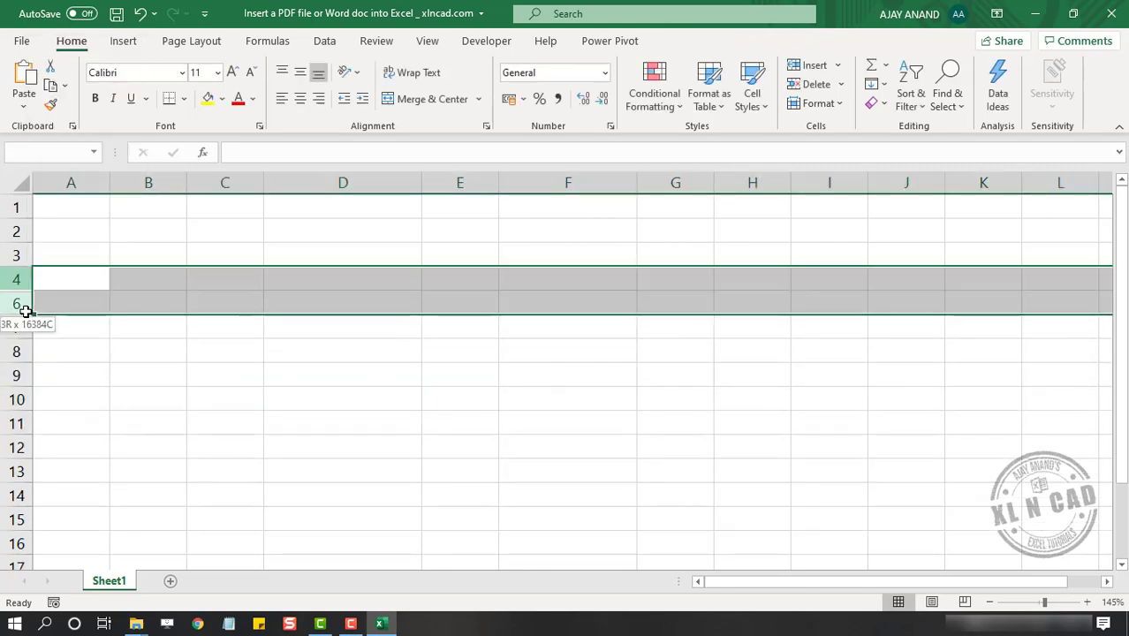
right_click(17, 303)
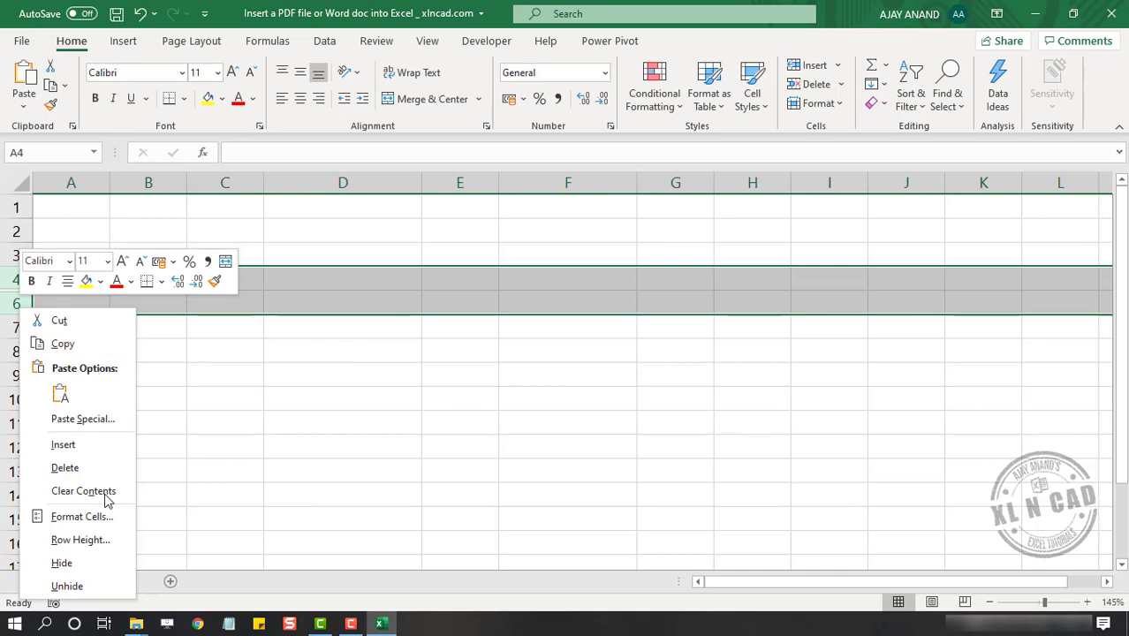
left_click(76, 585)
left_click(378, 417)
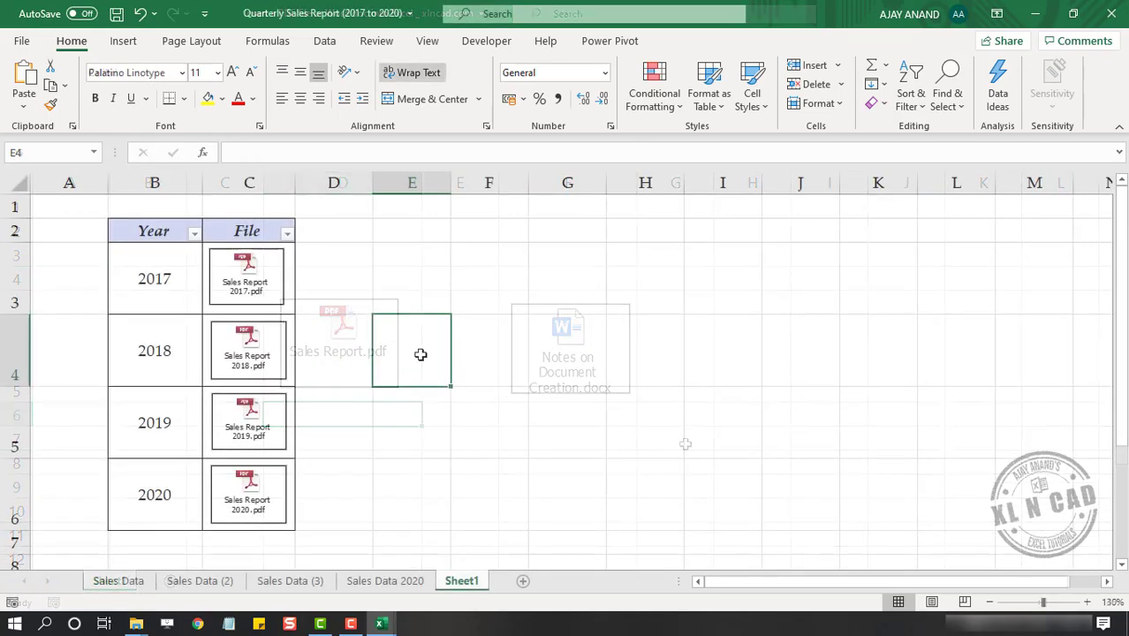
- Open the embedded Sales Report 2018.pdf in Adobe Reader, view it, then close Reader
double_click(265, 350)
right_click(265, 349)
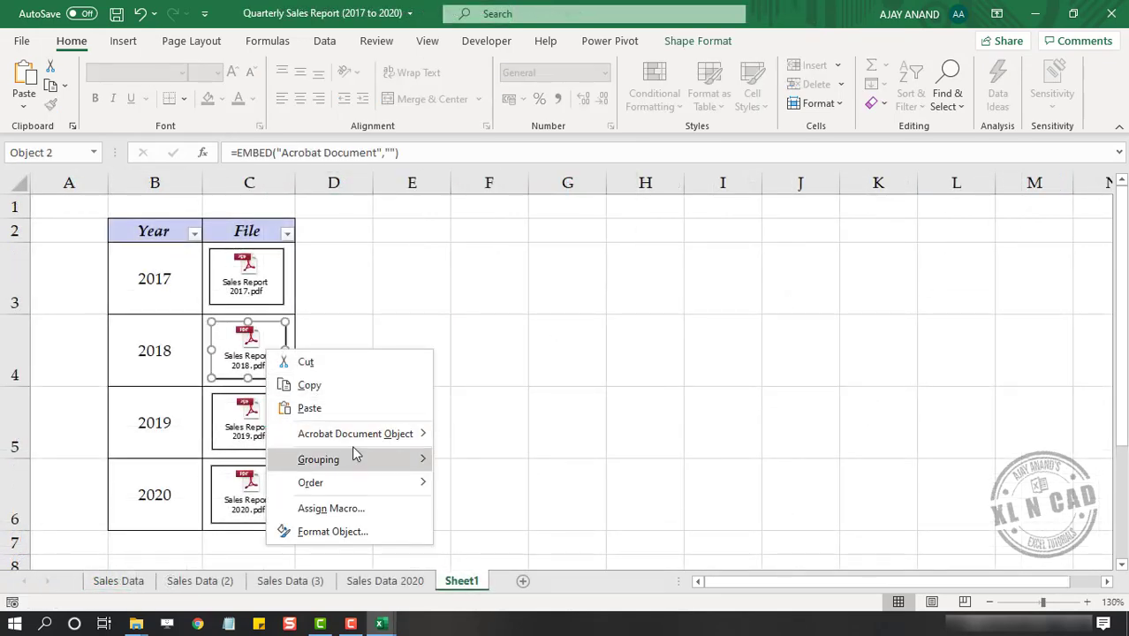
mouse_move(402, 433)
left_click(477, 436)
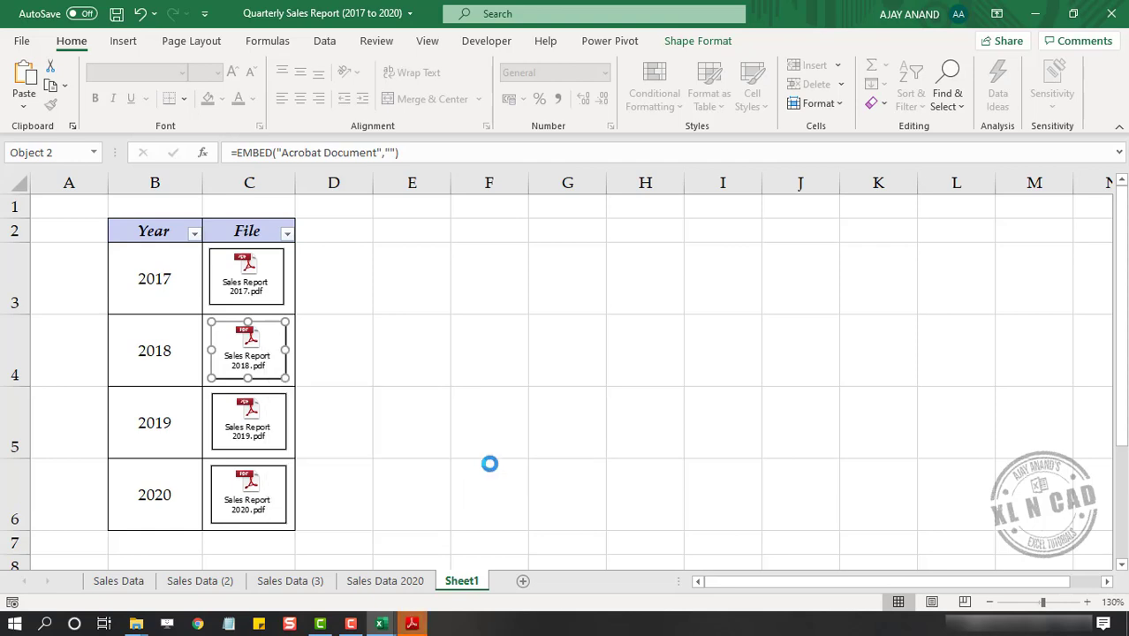
left_click(423, 625)
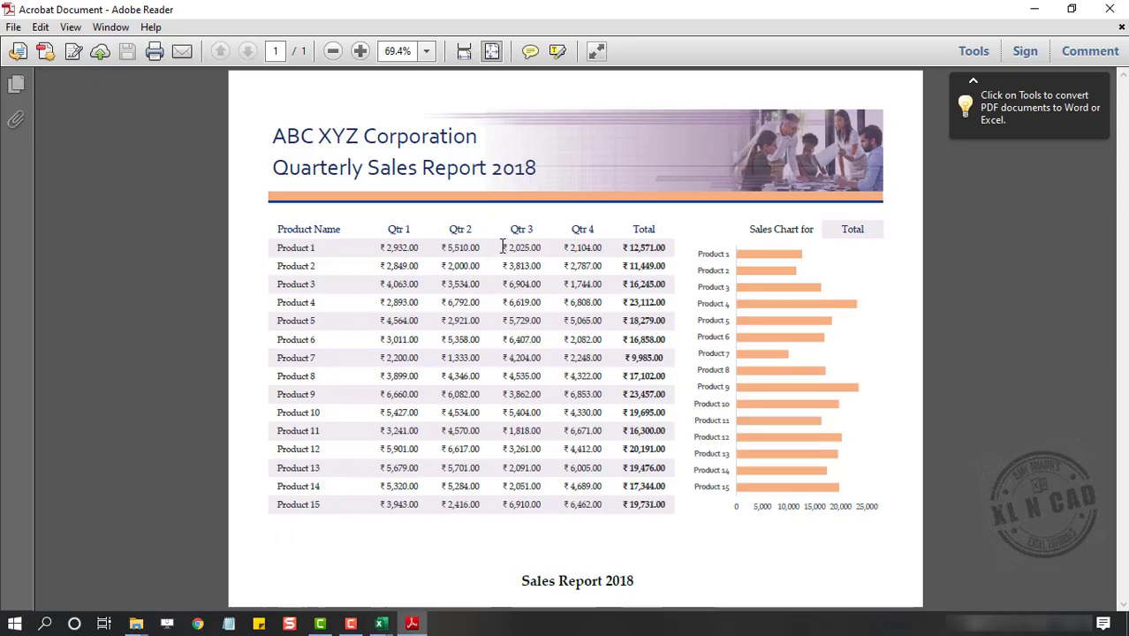
left_click(1107, 18)
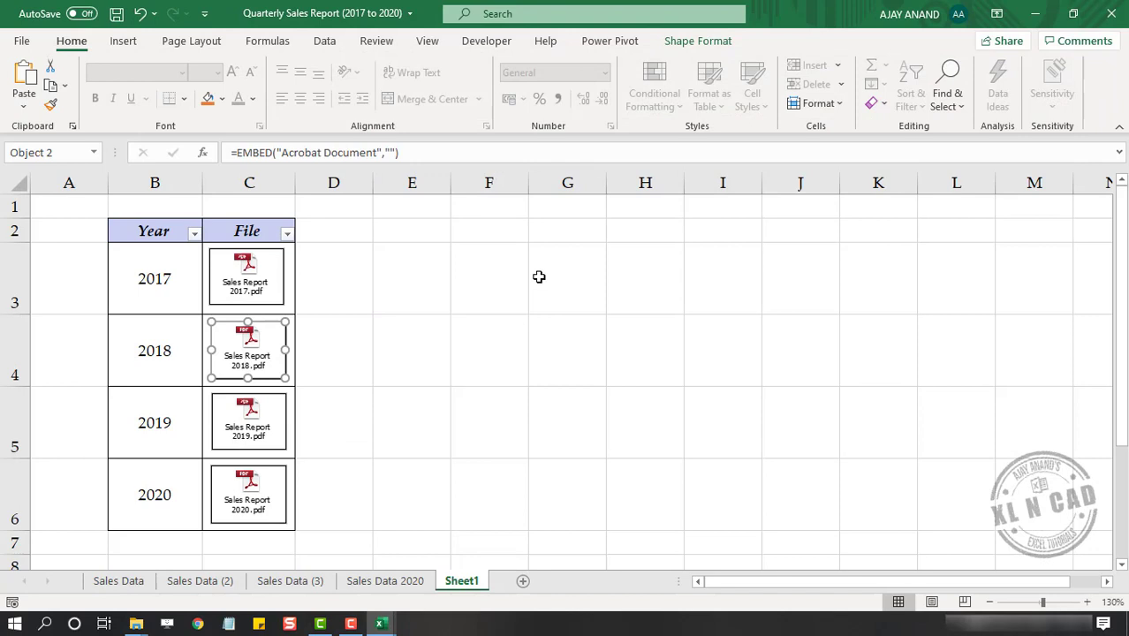
- Filter the Year column to show only the 2018 and 2019 rows
left_click(193, 237)
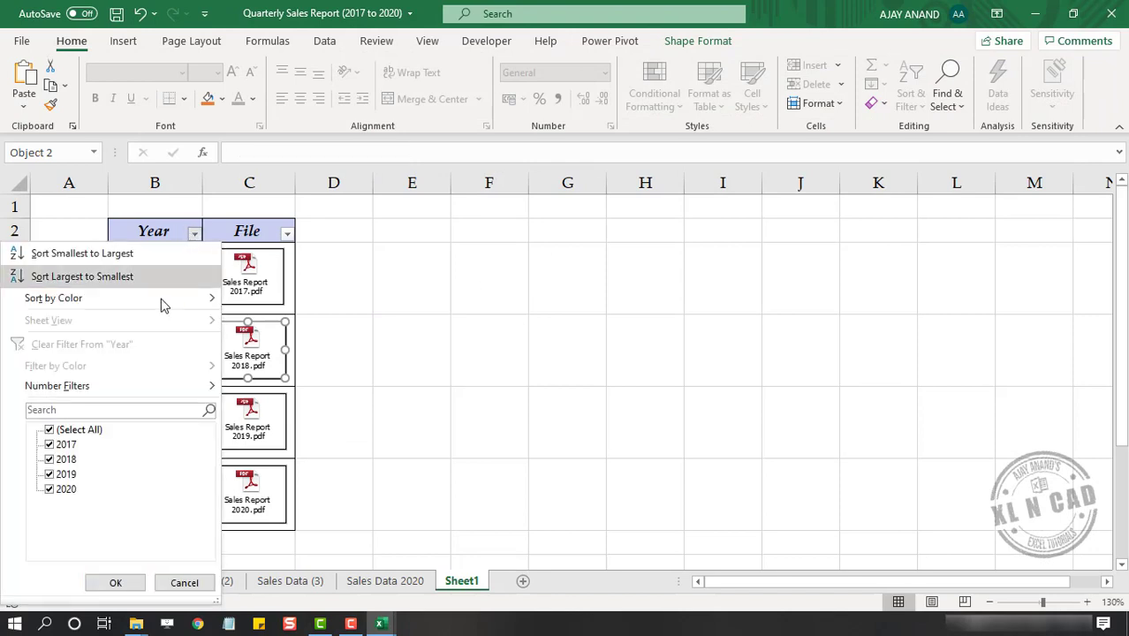
left_click(49, 430)
left_click(48, 475)
left_click(49, 476)
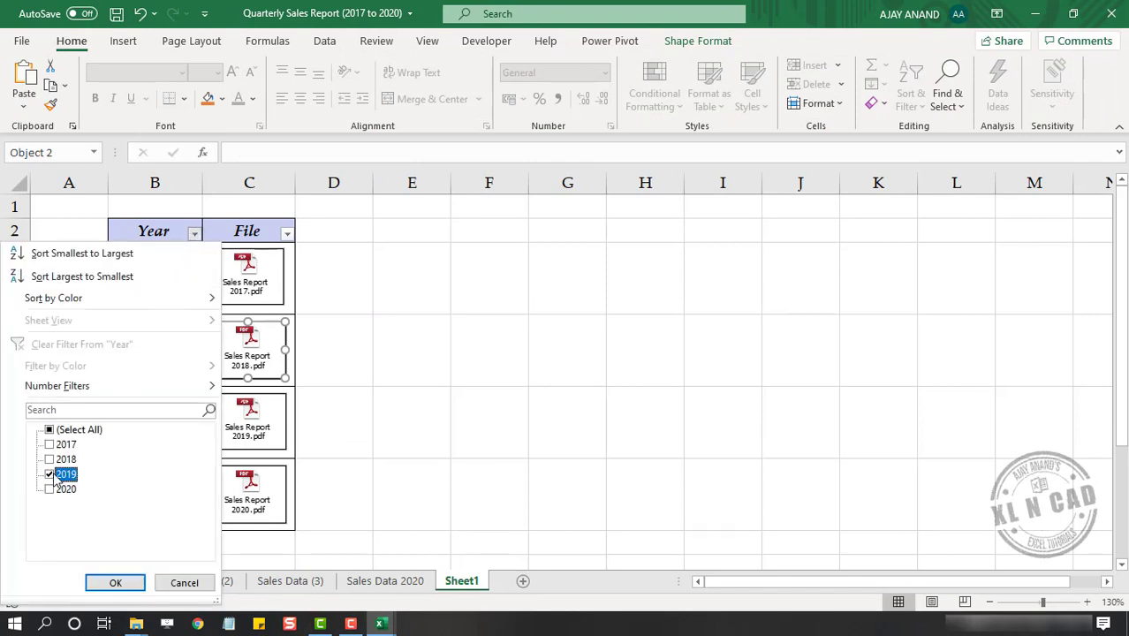
left_click(49, 459)
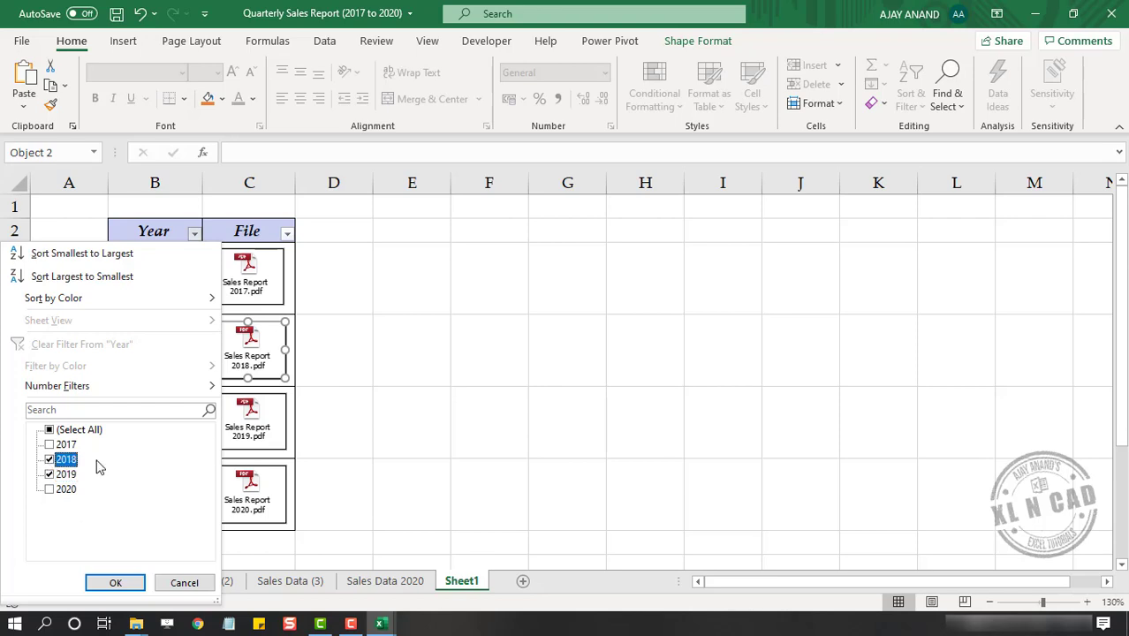
left_click(115, 583)
left_click(739, 353)
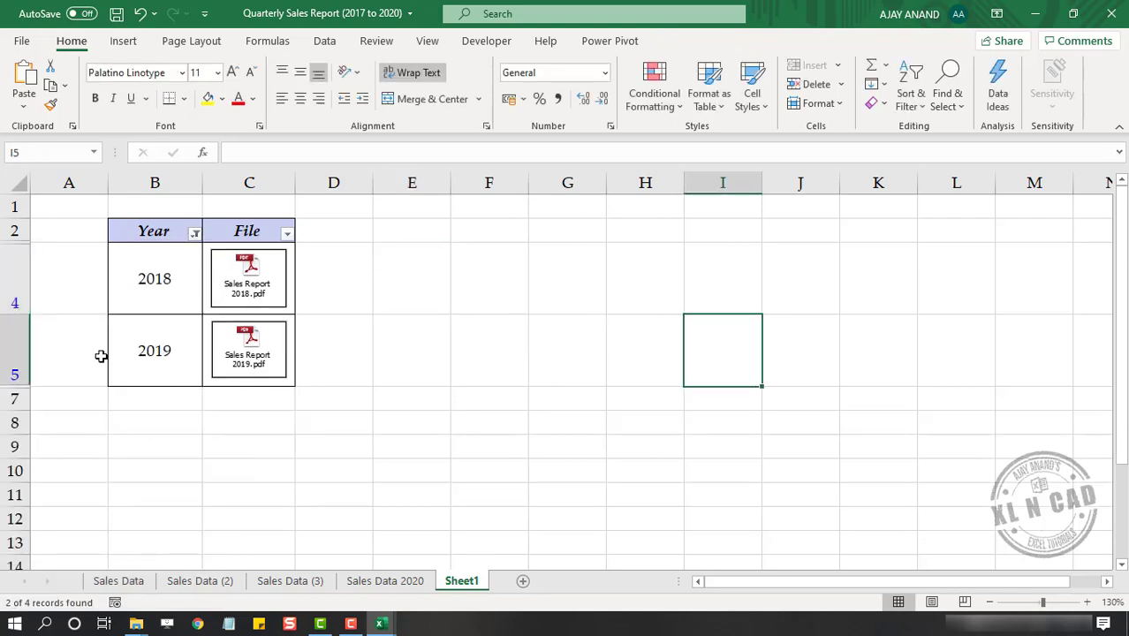
- Reselect all years in the Year filter so all four rows return
left_click(196, 234)
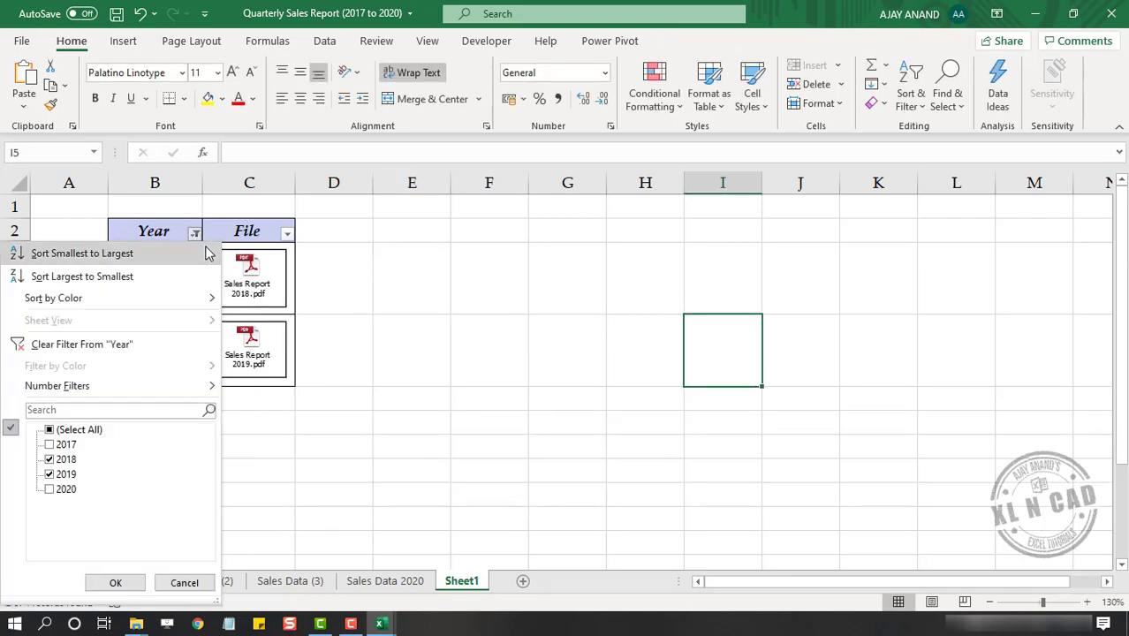
left_click(49, 431)
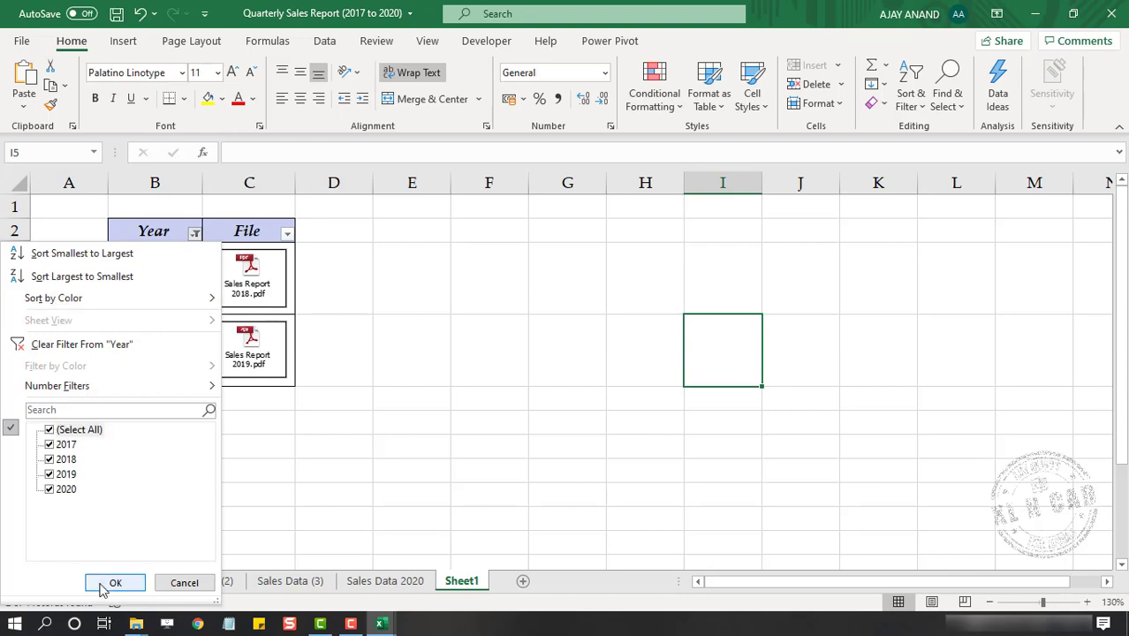
left_click(115, 582)
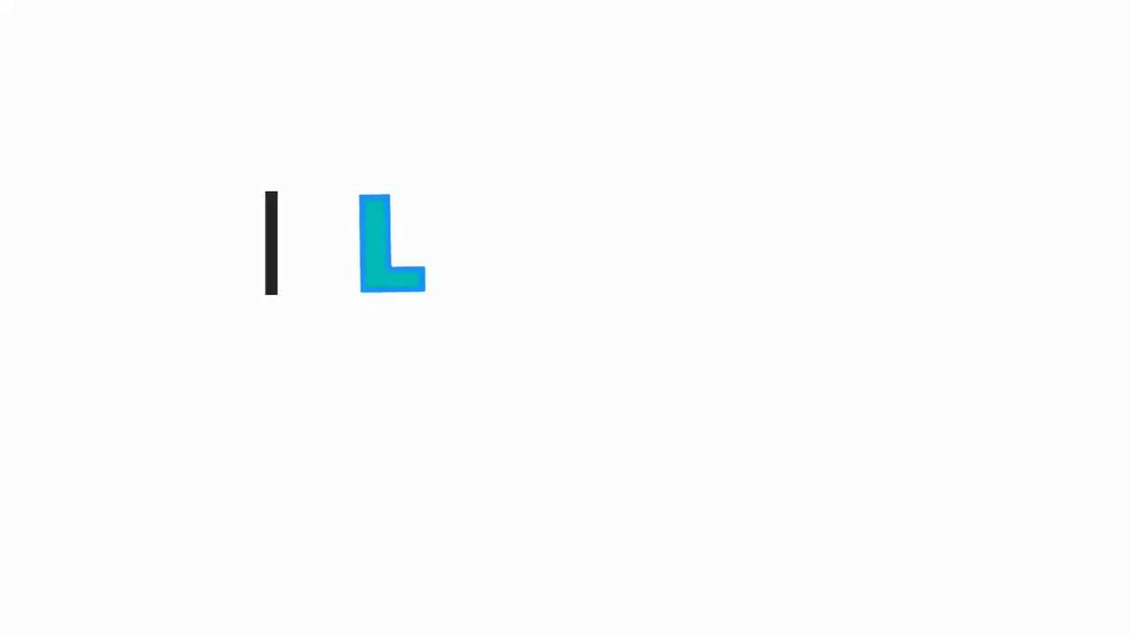